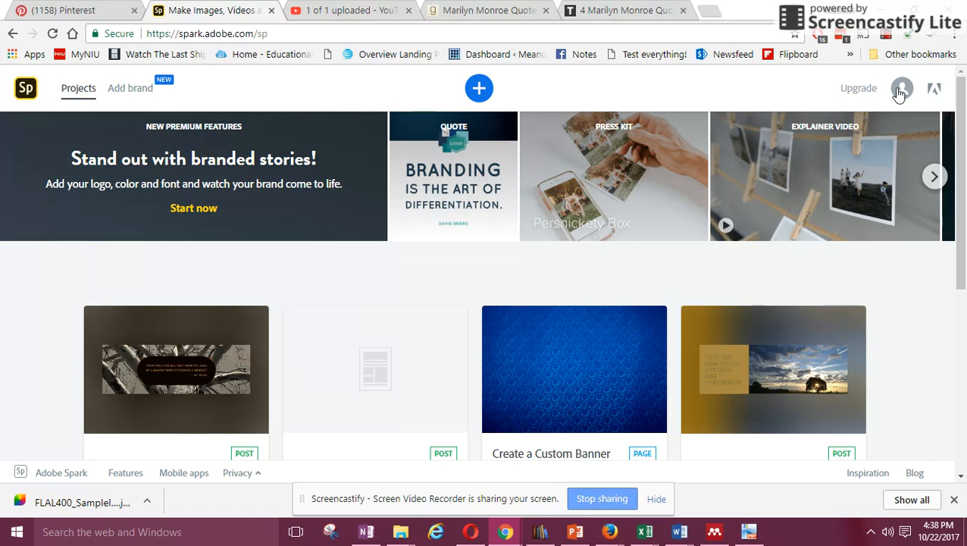
Step: Look over the account options, reload the projects home page and browse the featured example stories
{"action": "left_click", "coordinate": [901, 89]}
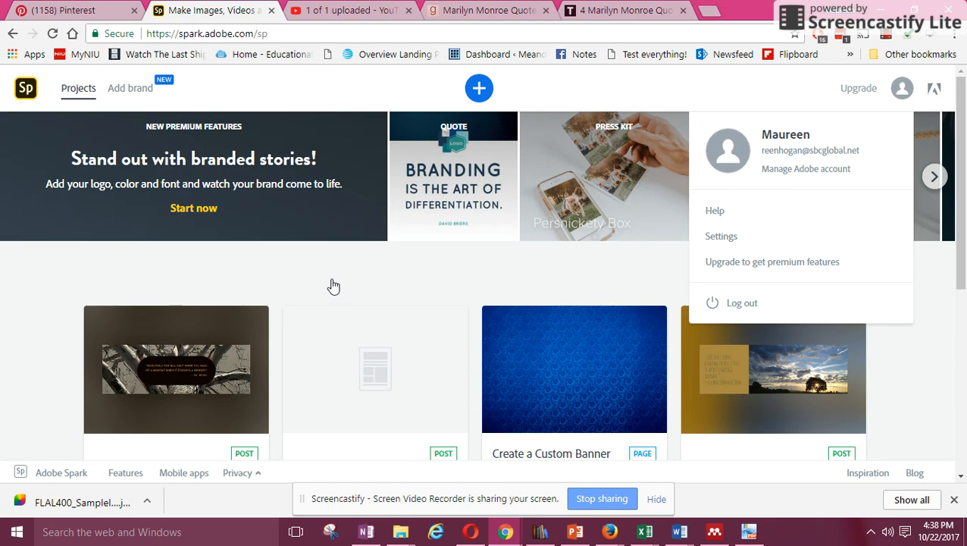
{"action": "left_click", "coordinate": [828, 97]}
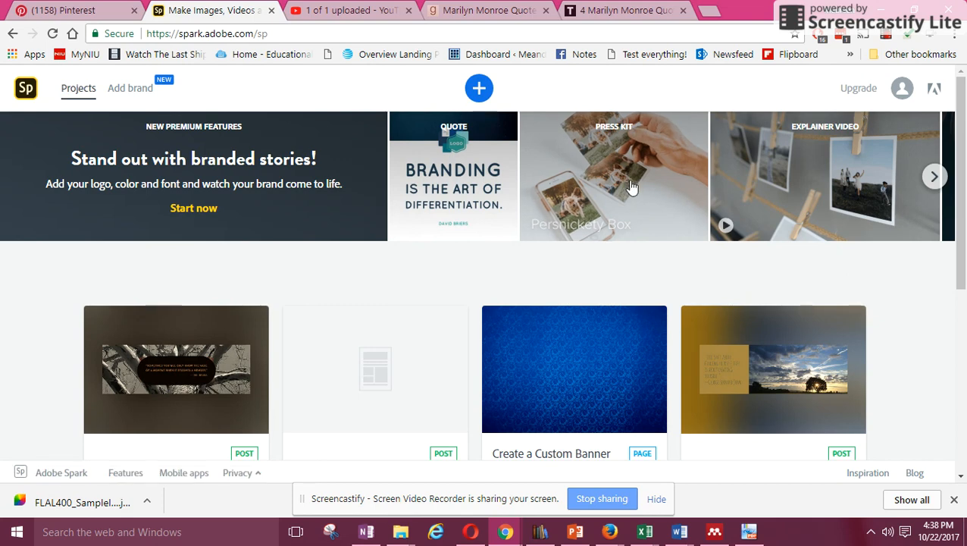
{"action": "left_click", "coordinate": [25, 91]}
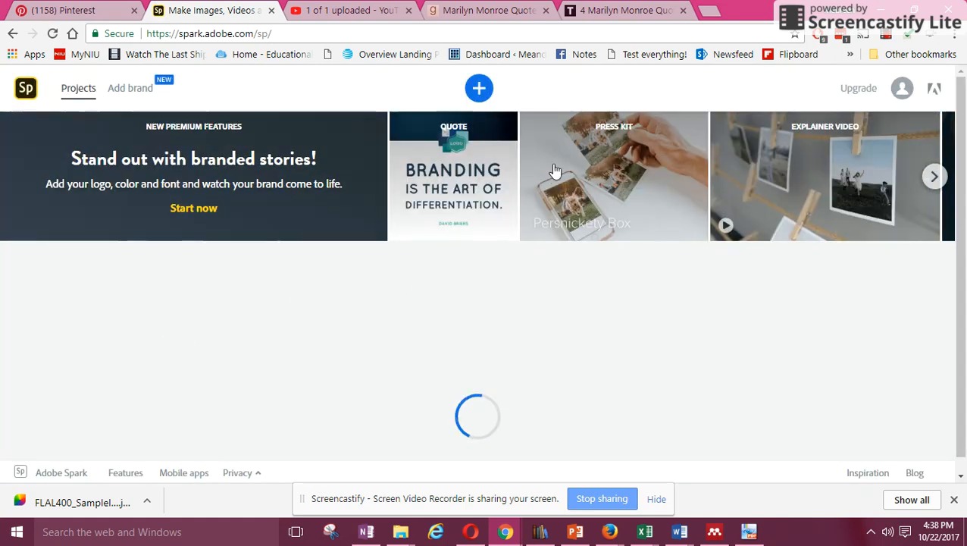
{"action": "left_click", "coordinate": [937, 182]}
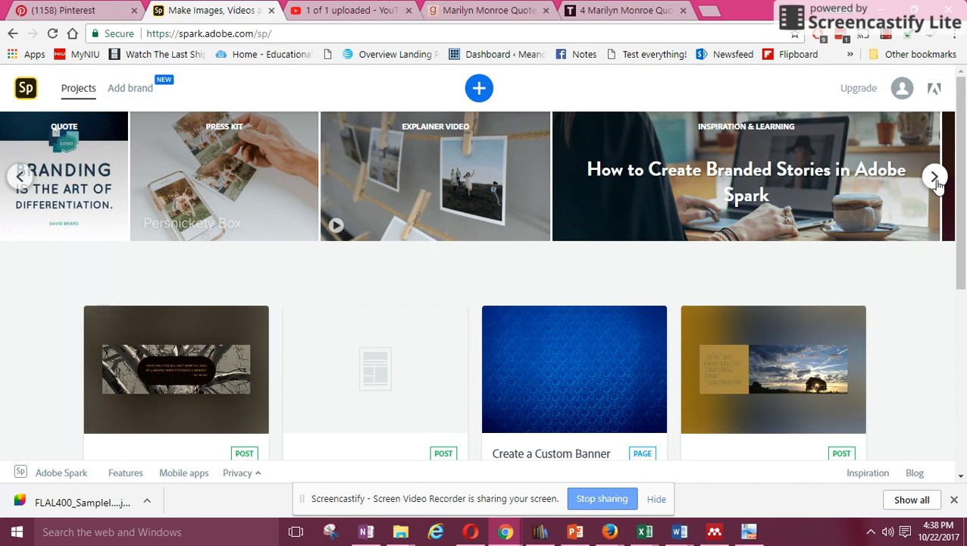
{"action": "left_click", "coordinate": [937, 179]}
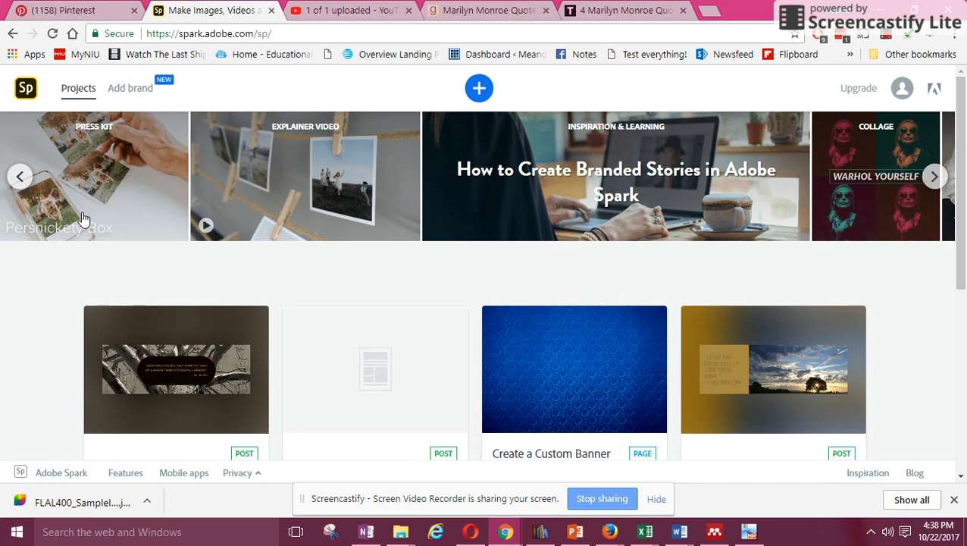
Step: Create a new Post and look through the template categories, including the Travel examples
{"action": "left_click", "coordinate": [469, 92]}
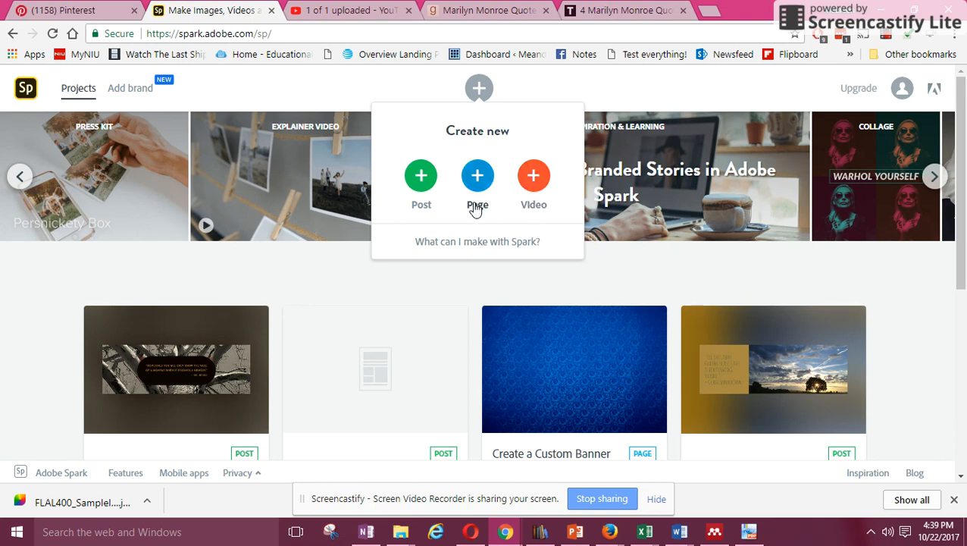
{"action": "left_click", "coordinate": [422, 182]}
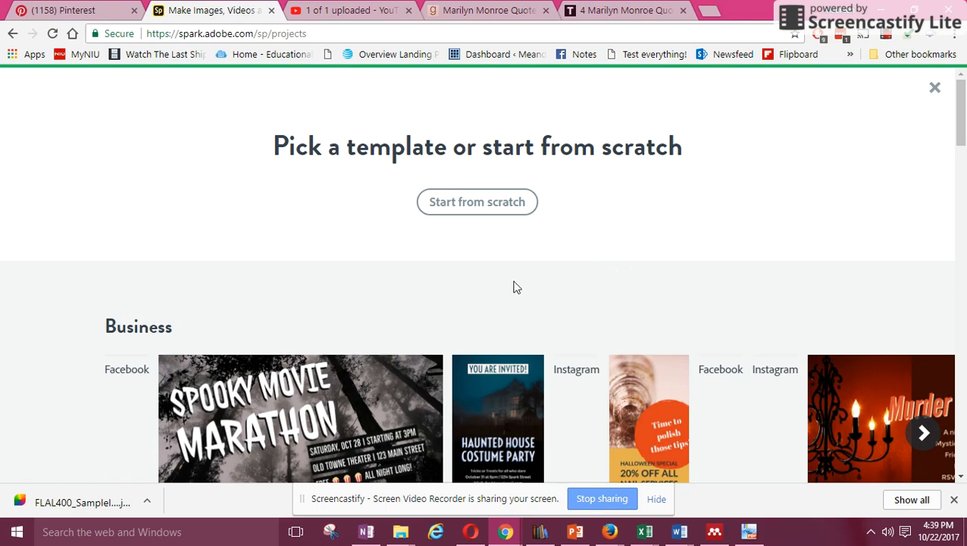
{"action": "scroll", "coordinate": [281, 292], "scroll_direction": "down", "scroll_amount": 4}
{"action": "scroll", "coordinate": [239, 310], "scroll_direction": "down", "scroll_amount": 10}
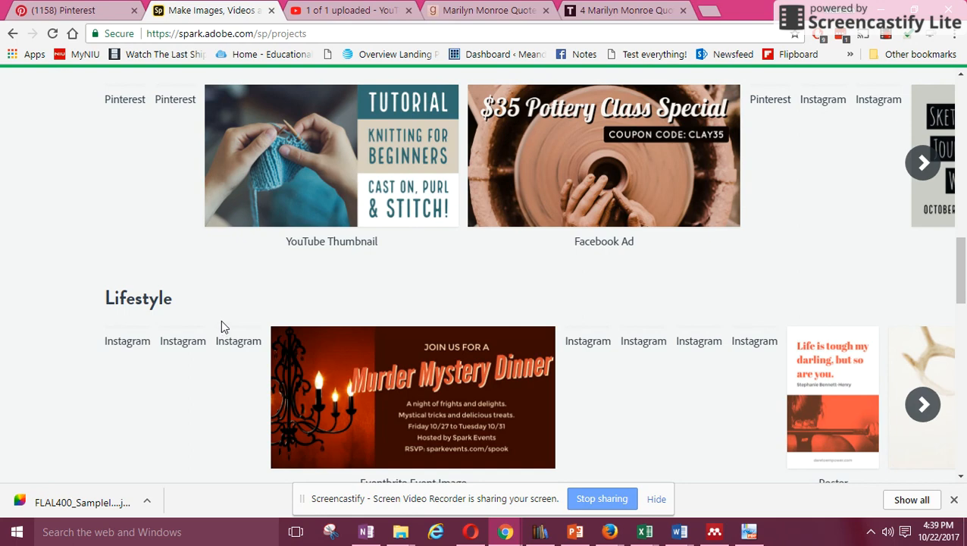
{"action": "scroll", "coordinate": [220, 320], "scroll_direction": "down", "scroll_amount": 4}
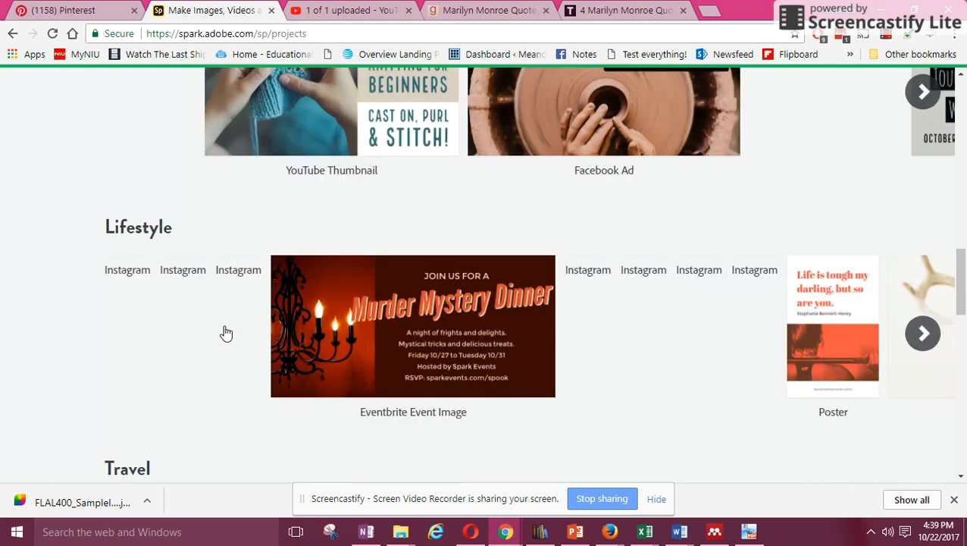
{"action": "left_click", "coordinate": [925, 362]}
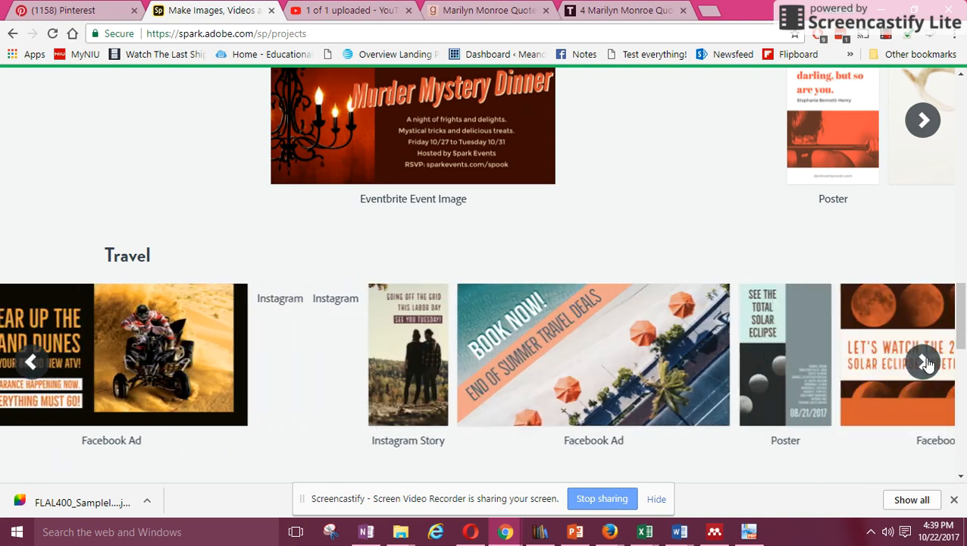
{"action": "left_click", "coordinate": [924, 364]}
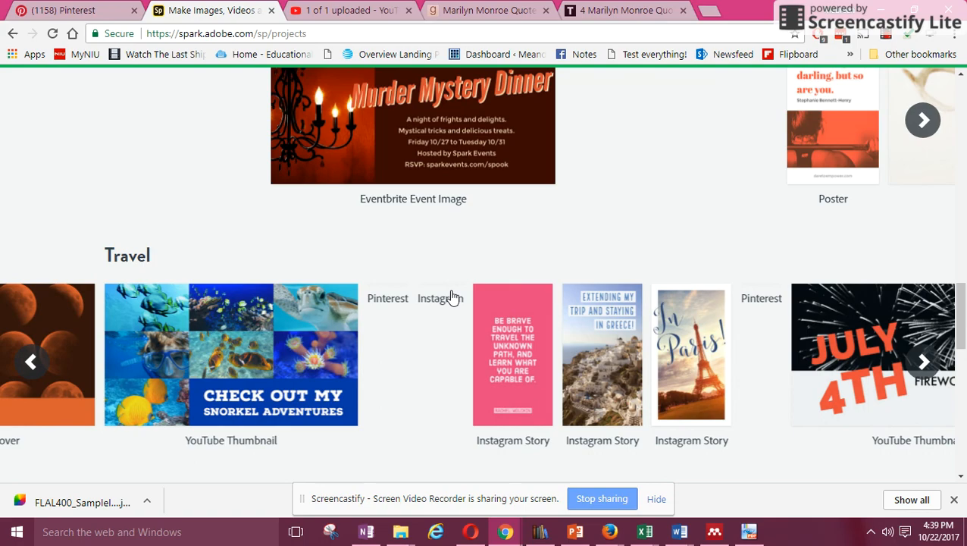
{"action": "scroll", "coordinate": [689, 280], "scroll_direction": "down", "scroll_amount": 4}
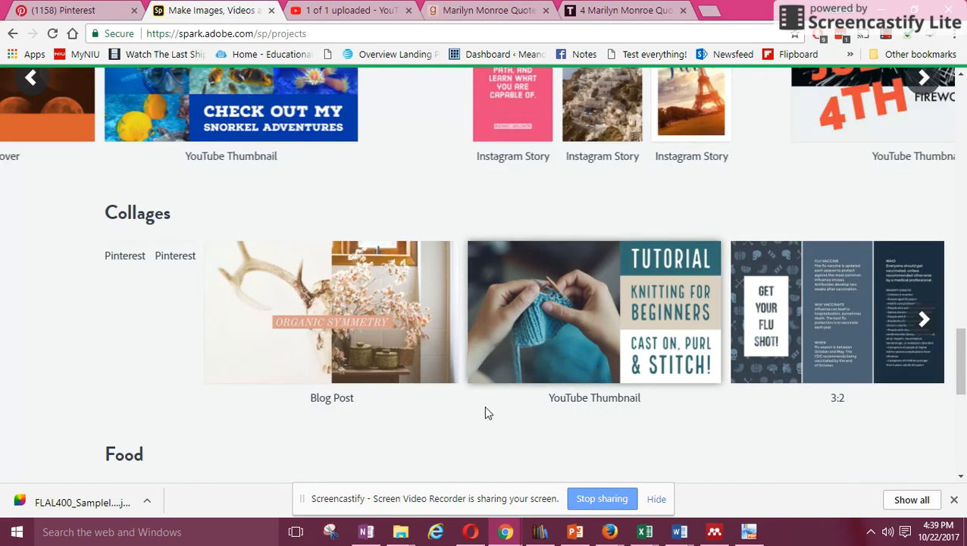
{"action": "scroll", "coordinate": [455, 413], "scroll_direction": "up", "scroll_amount": 15}
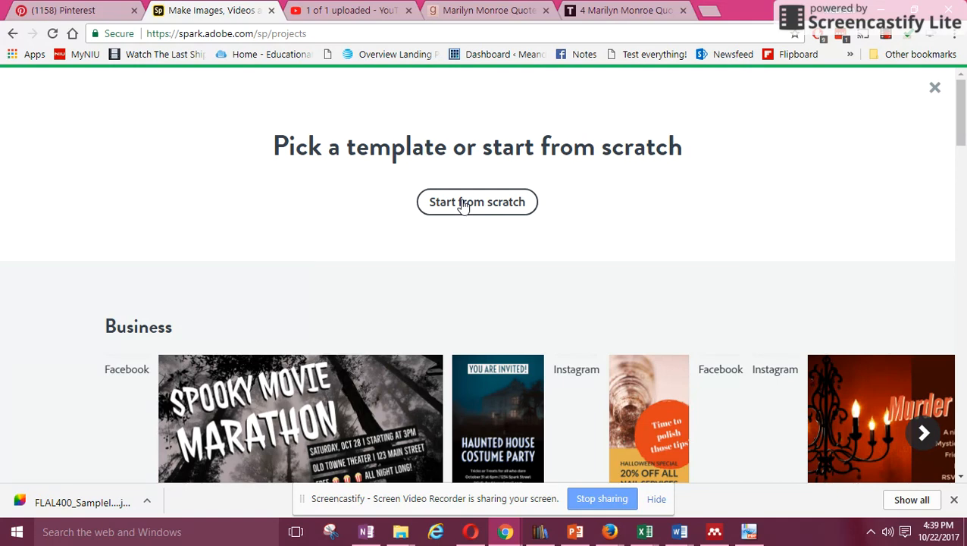
Step: Start the post from scratch with the quote beginning "I'm selfish, impatient, and a little insecure" and create it in the Banner size
{"action": "left_click", "coordinate": [487, 204]}
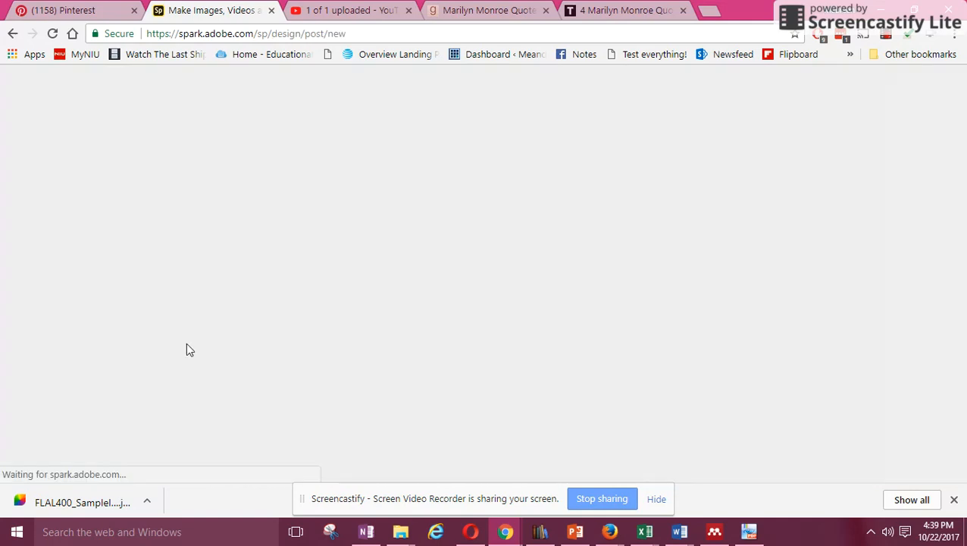
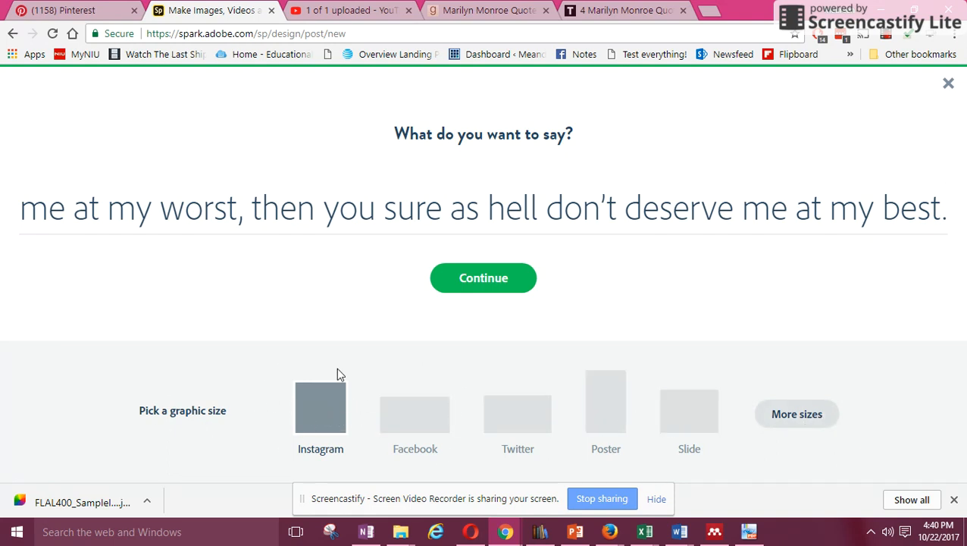
{"action": "left_click", "coordinate": [794, 417]}
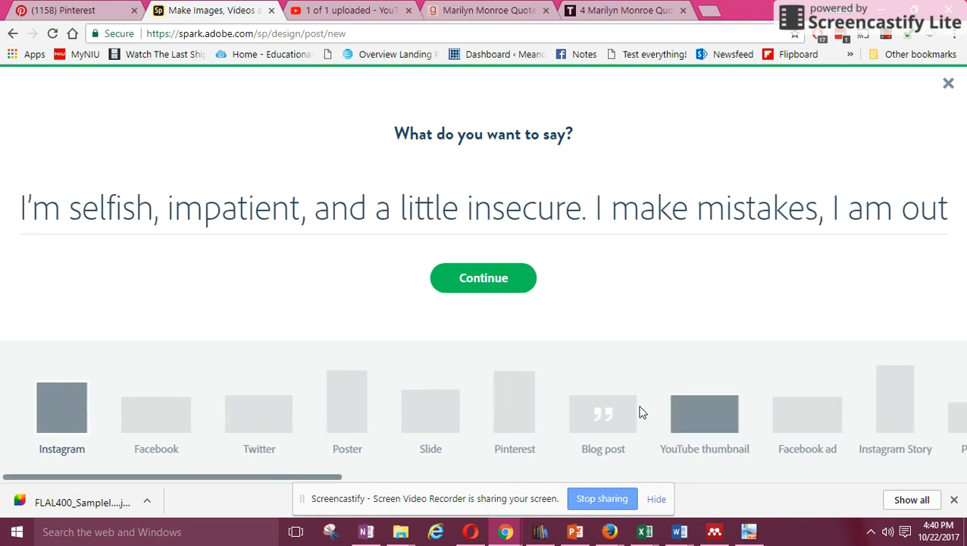
{"action": "left_click_drag", "start_coordinate": [331, 477], "coordinate": [964, 491]}
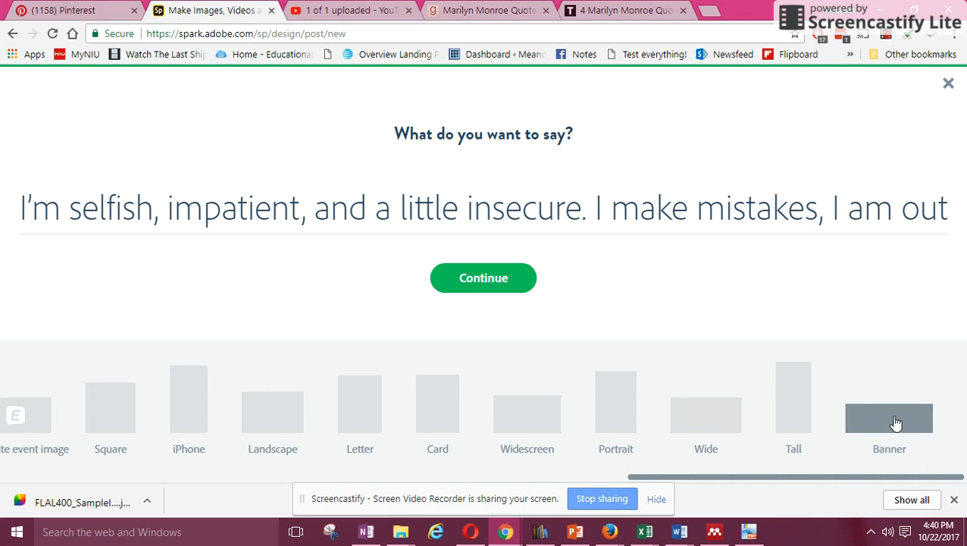
{"action": "left_click", "coordinate": [897, 423]}
{"action": "left_click", "coordinate": [492, 288]}
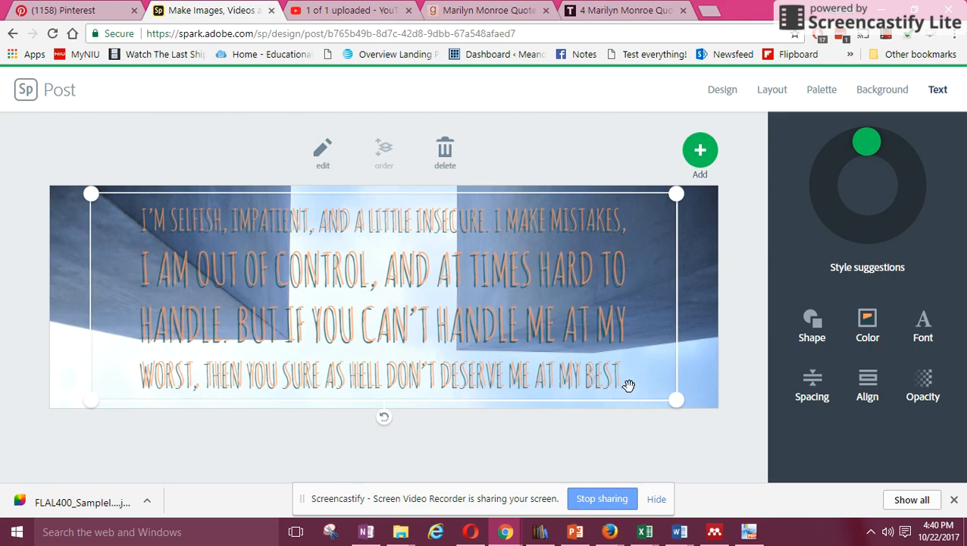
Step: Apply the suggested design filter with a maroon band above a black-and-white photo of a seated person to the banner
{"action": "left_click", "coordinate": [722, 91]}
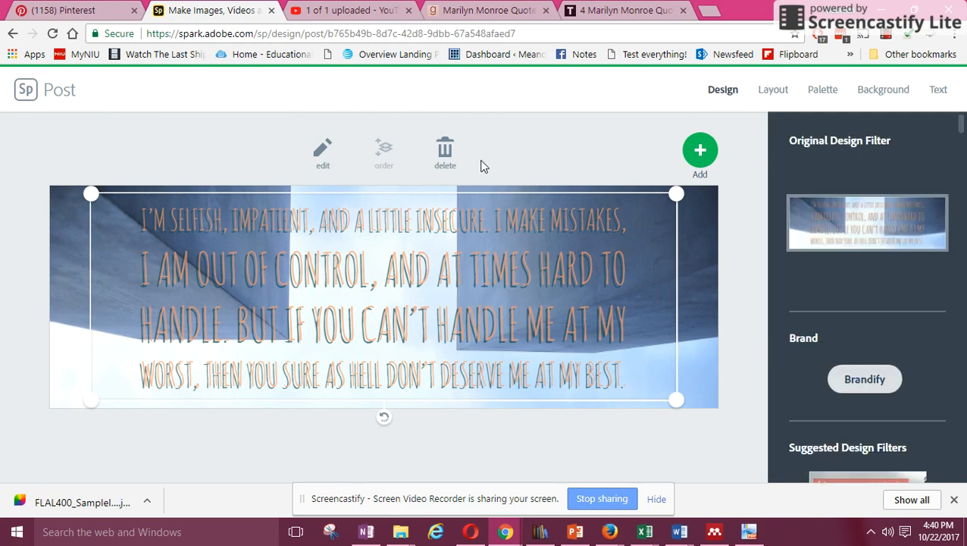
{"action": "scroll", "coordinate": [865, 319], "scroll_direction": "down", "scroll_amount": 5}
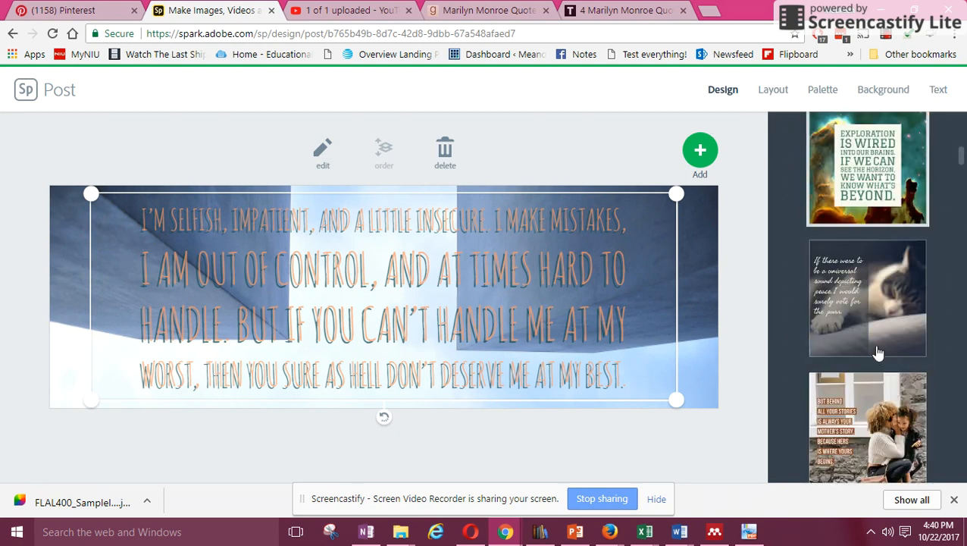
{"action": "scroll", "coordinate": [876, 355], "scroll_direction": "down", "scroll_amount": 3}
{"action": "scroll", "coordinate": [873, 348], "scroll_direction": "down", "scroll_amount": 3}
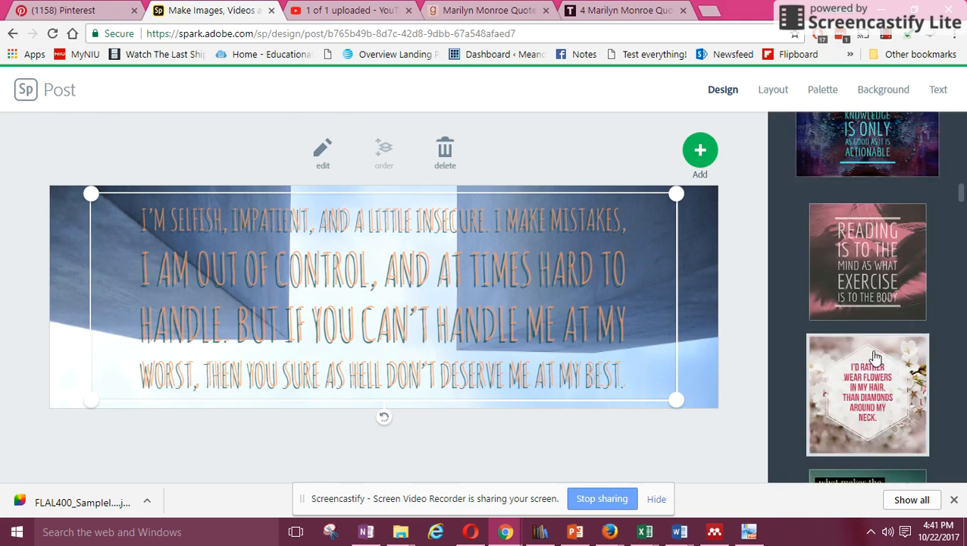
{"action": "scroll", "coordinate": [871, 350], "scroll_direction": "down", "scroll_amount": 4}
{"action": "scroll", "coordinate": [871, 364], "scroll_direction": "down", "scroll_amount": 6}
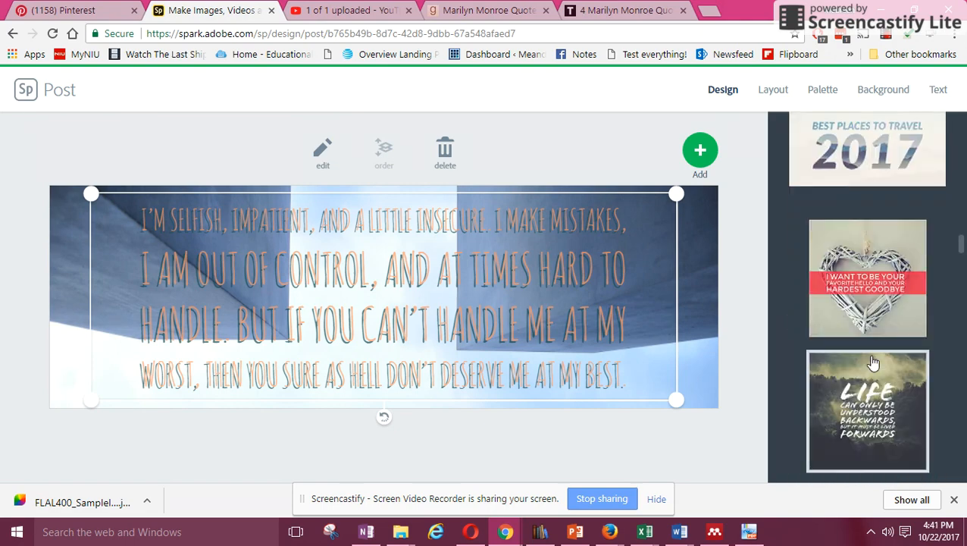
{"action": "scroll", "coordinate": [869, 387], "scroll_direction": "down", "scroll_amount": 4}
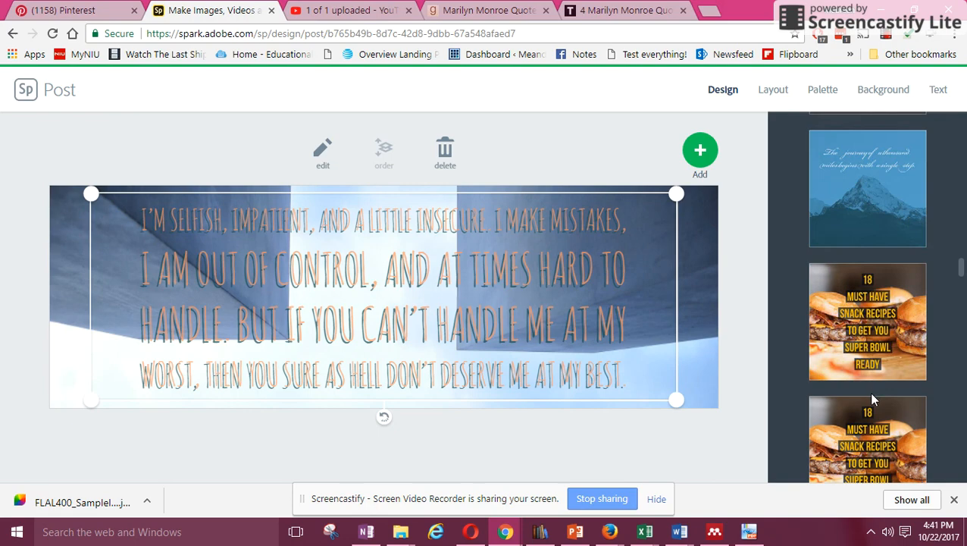
{"action": "scroll", "coordinate": [873, 418], "scroll_direction": "down", "scroll_amount": 5}
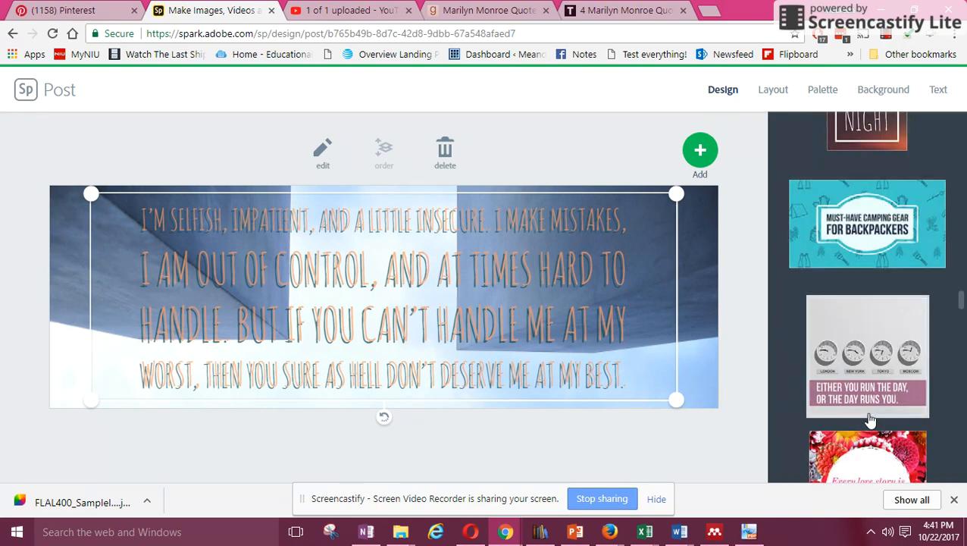
{"action": "scroll", "coordinate": [869, 421], "scroll_direction": "down", "scroll_amount": 3}
{"action": "scroll", "coordinate": [868, 409], "scroll_direction": "up", "scroll_amount": 3}
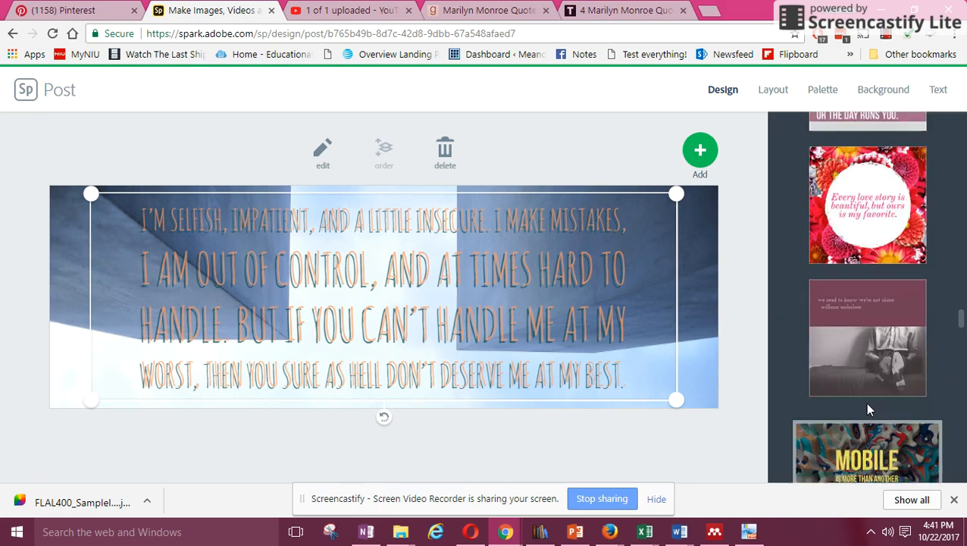
{"action": "left_click", "coordinate": [872, 348]}
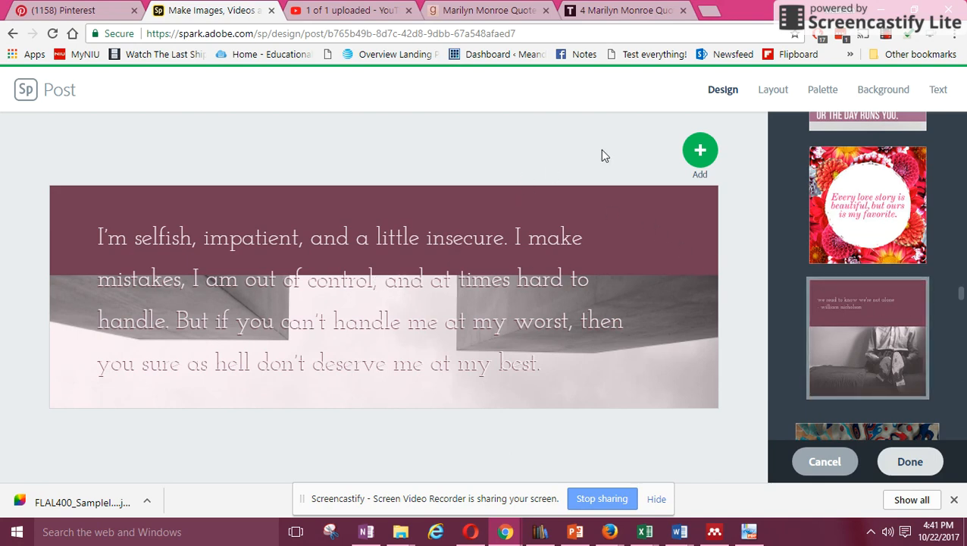
Step: Search the online photos for "sunsets" as a replacement for the banner's background photo and look through the results
{"action": "left_click", "coordinate": [892, 94]}
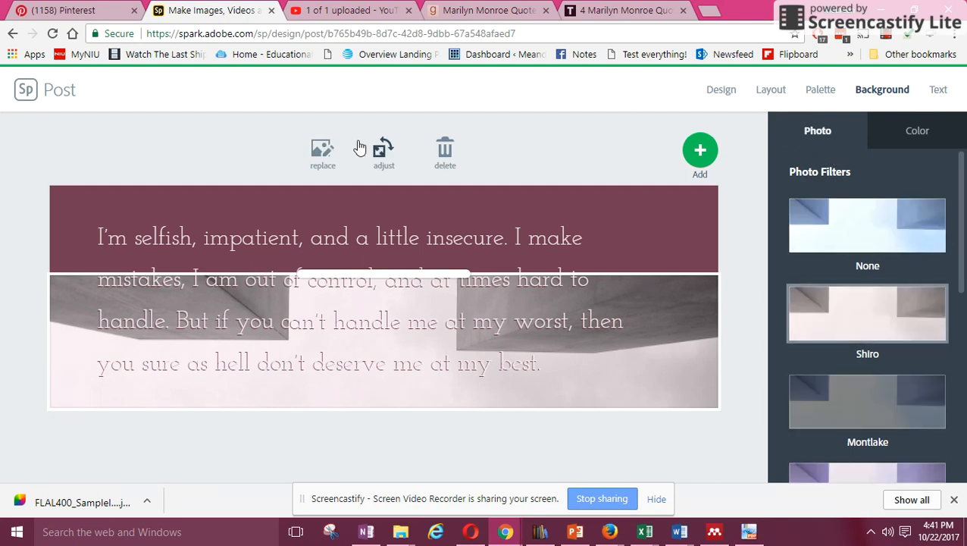
{"action": "left_click", "coordinate": [323, 155]}
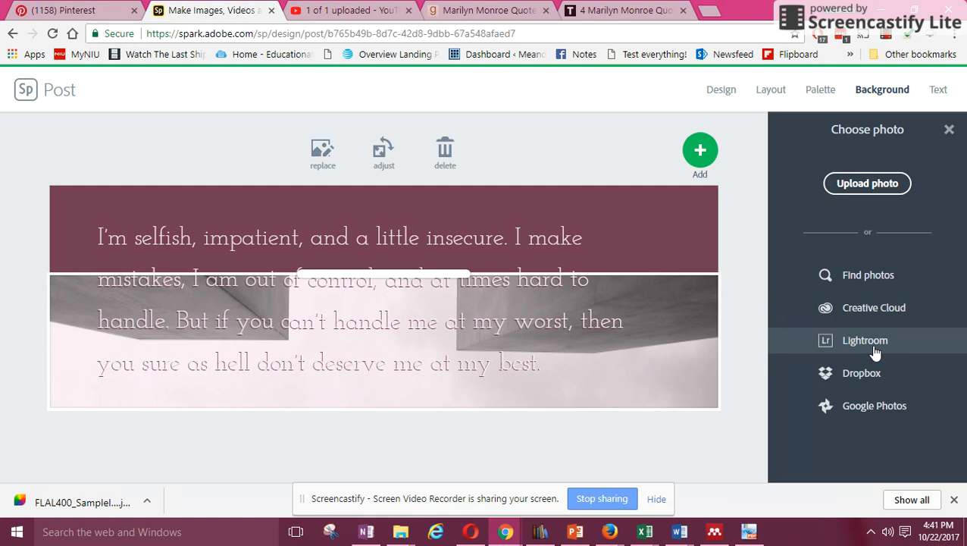
{"action": "left_click", "coordinate": [872, 274]}
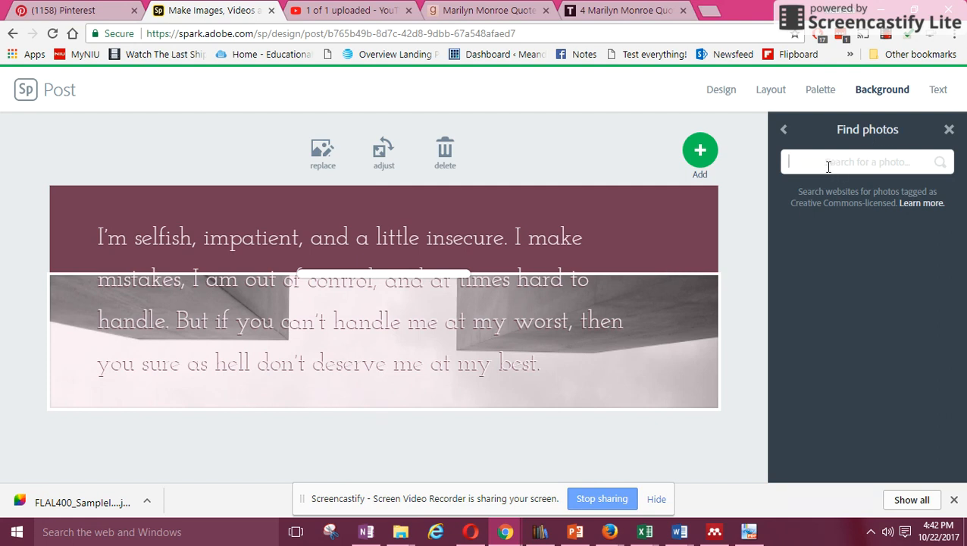
{"action": "type", "text": "sunsets"}
{"action": "left_click", "coordinate": [942, 166]}
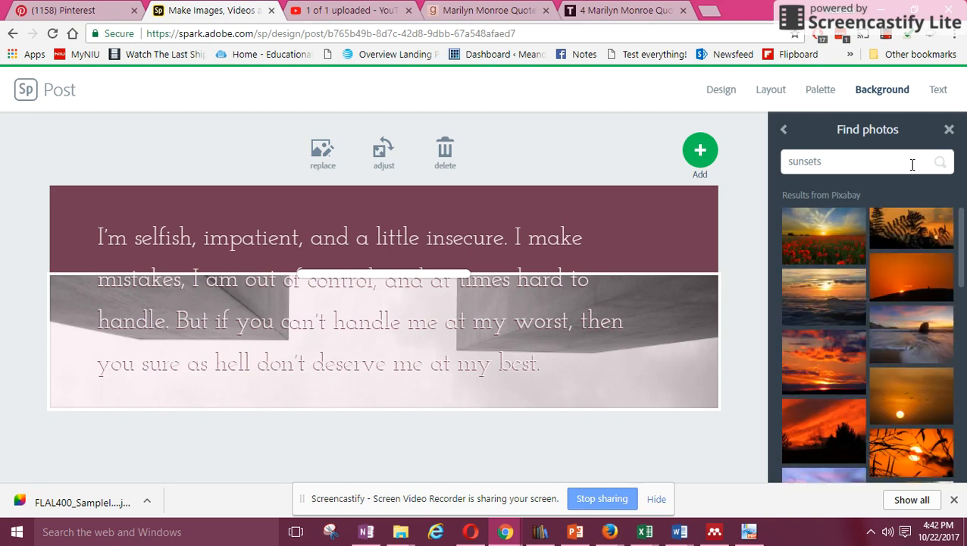
{"action": "scroll", "coordinate": [893, 304], "scroll_direction": "down", "scroll_amount": 5}
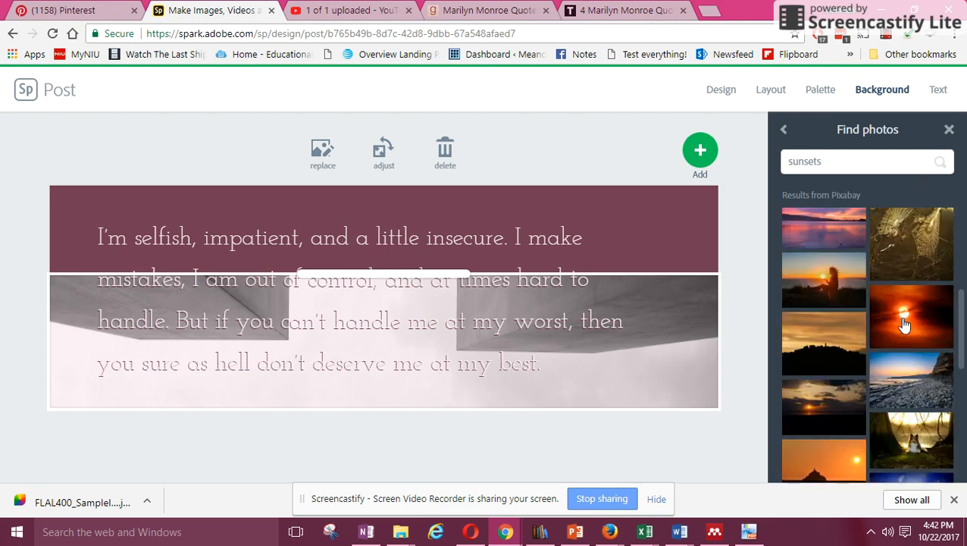
{"action": "scroll", "coordinate": [897, 324], "scroll_direction": "down", "scroll_amount": 3}
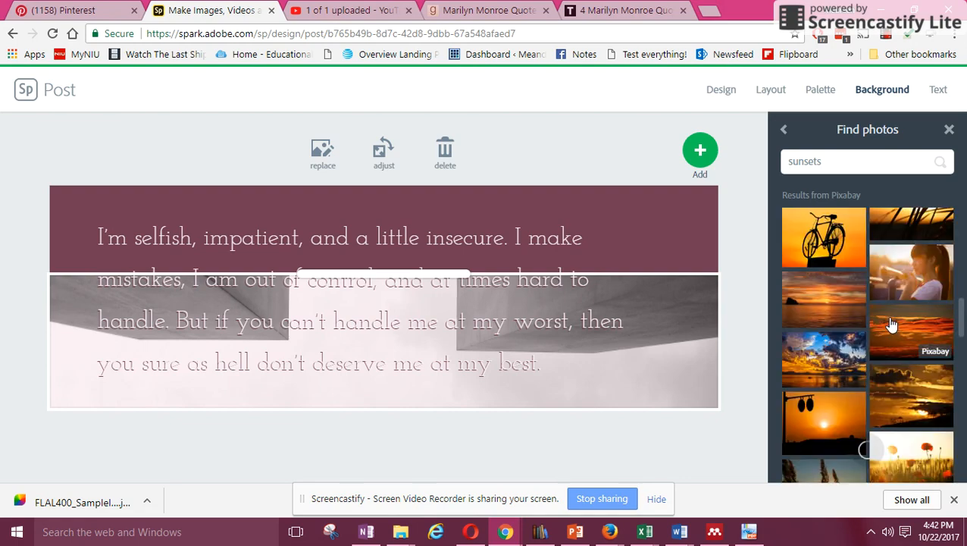
{"action": "scroll", "coordinate": [893, 324], "scroll_direction": "down", "scroll_amount": 3}
{"action": "scroll", "coordinate": [892, 325], "scroll_direction": "down", "scroll_amount": 3}
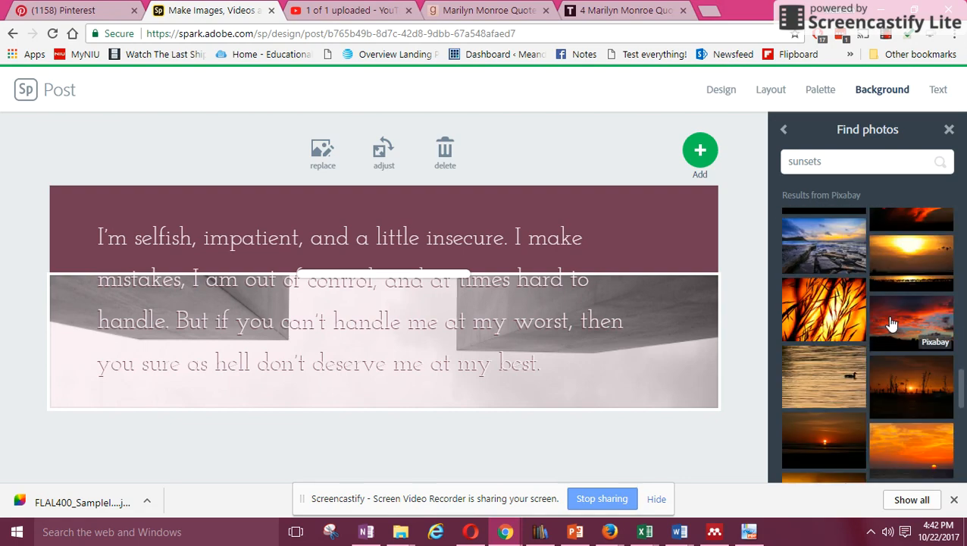
{"action": "scroll", "coordinate": [892, 324], "scroll_direction": "down", "scroll_amount": 3}
{"action": "scroll", "coordinate": [892, 324], "scroll_direction": "down", "scroll_amount": 8}
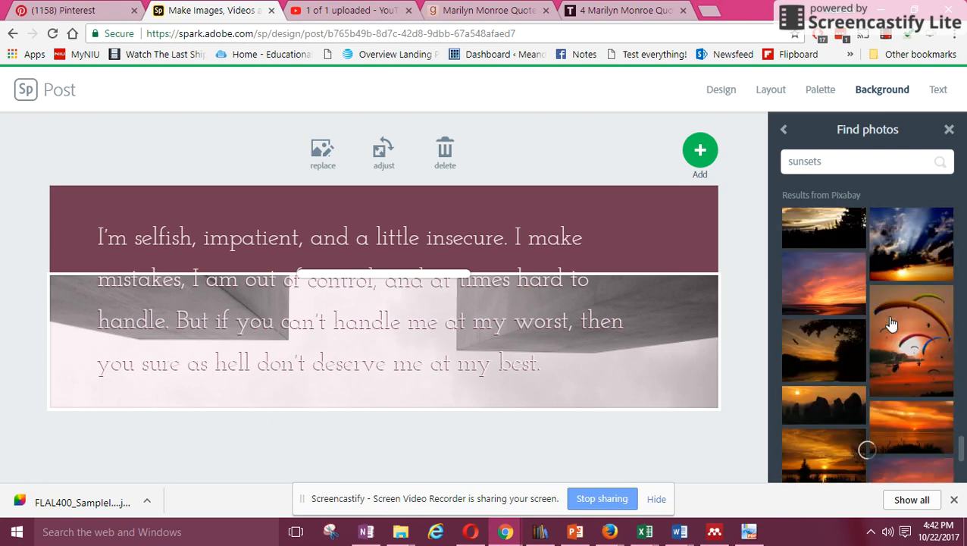
Step: Search the online photos for "monkeys" and look through the results for a background photo
{"action": "double_click", "coordinate": [826, 161]}
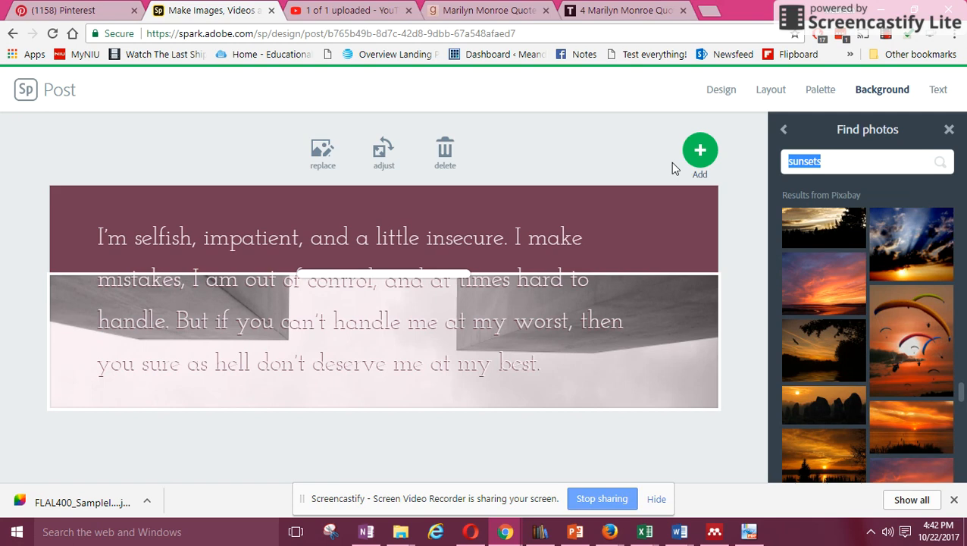
{"action": "type", "text": "w"}
{"action": "key", "text": "BackSpace"}
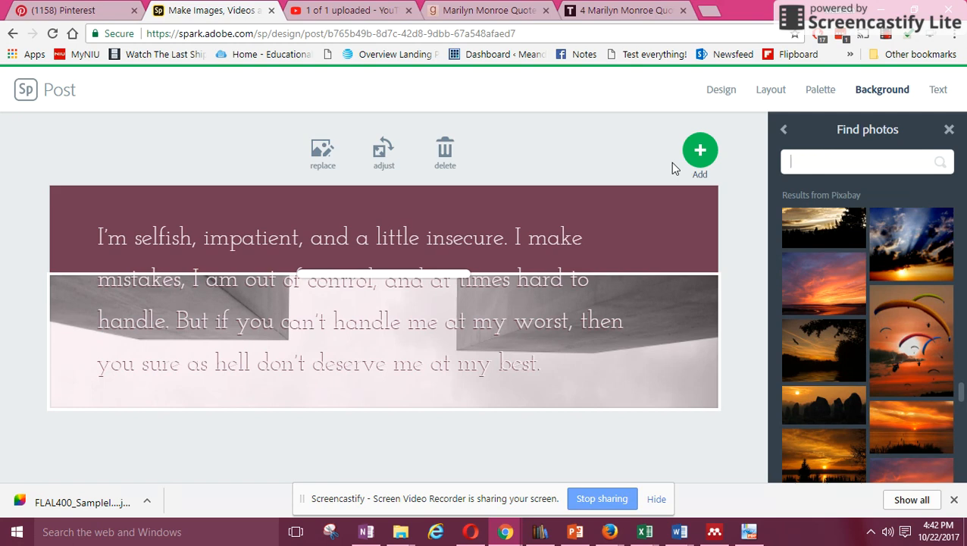
{"action": "type", "text": "monkeys"}
{"action": "key", "text": "Return"}
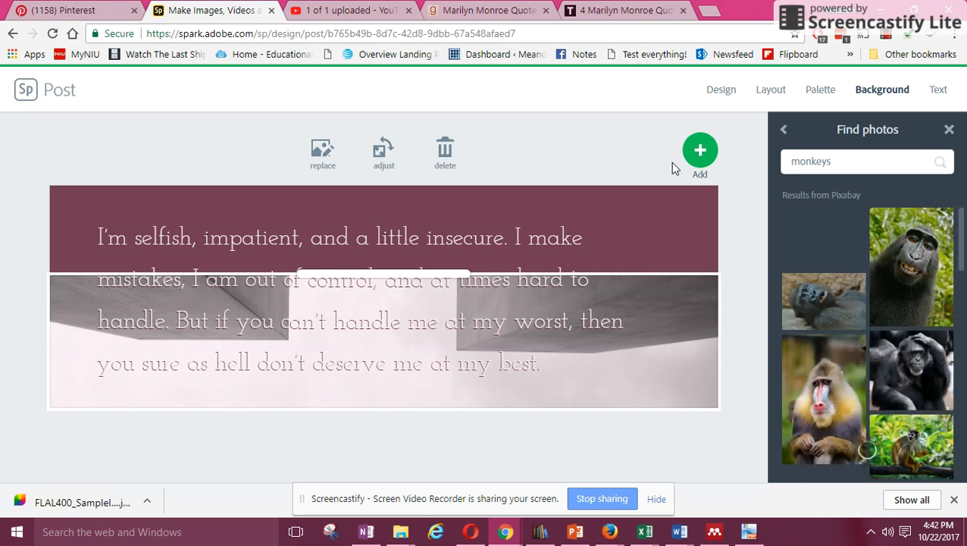
{"action": "scroll", "coordinate": [913, 315], "scroll_direction": "down", "scroll_amount": 5}
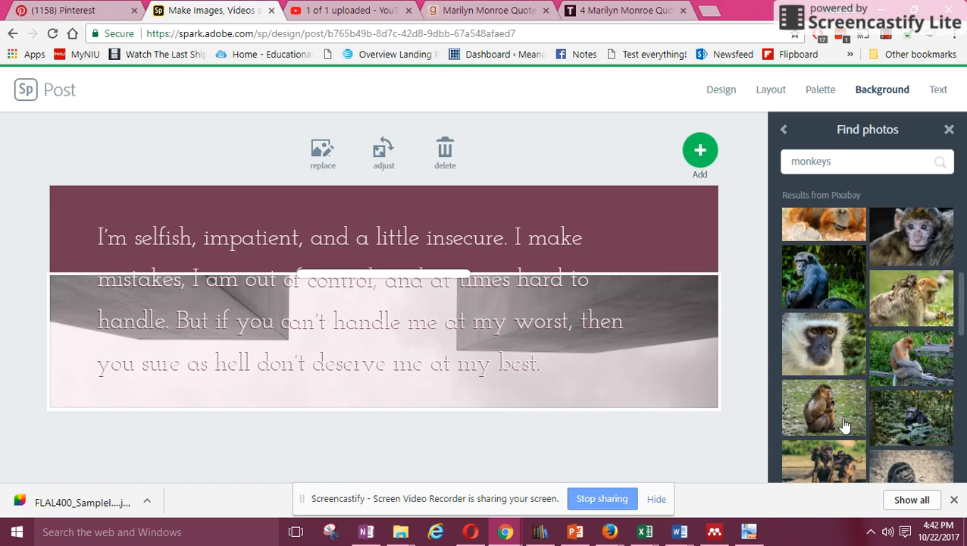
{"action": "scroll", "coordinate": [857, 423], "scroll_direction": "up", "scroll_amount": 3}
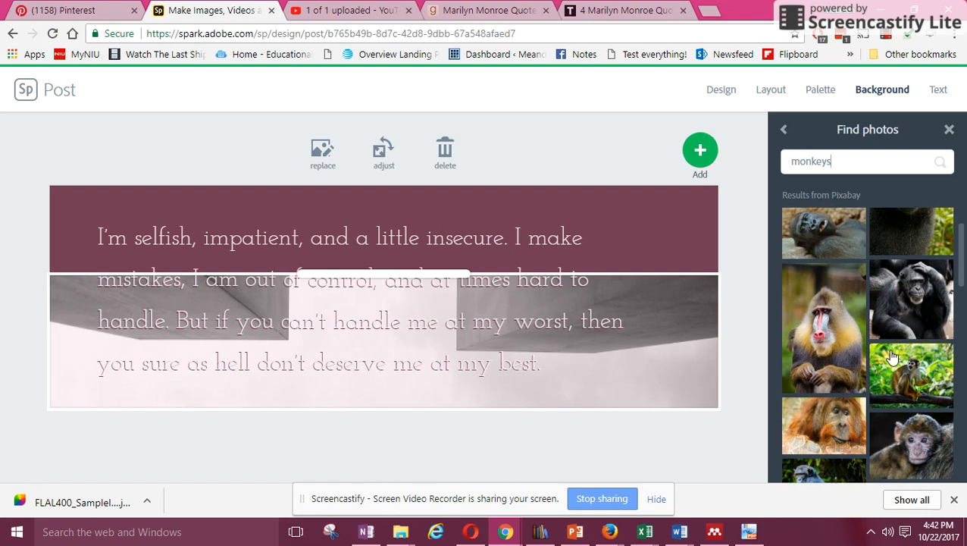
{"action": "scroll", "coordinate": [916, 320], "scroll_direction": "up", "scroll_amount": 2}
{"action": "scroll", "coordinate": [910, 318], "scroll_direction": "down", "scroll_amount": 5}
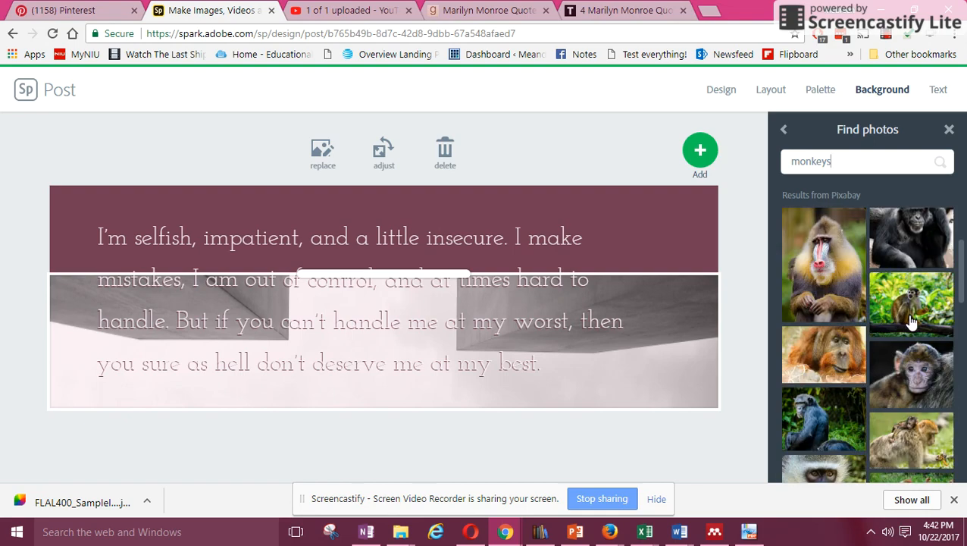
{"action": "scroll", "coordinate": [901, 342], "scroll_direction": "down", "scroll_amount": 6}
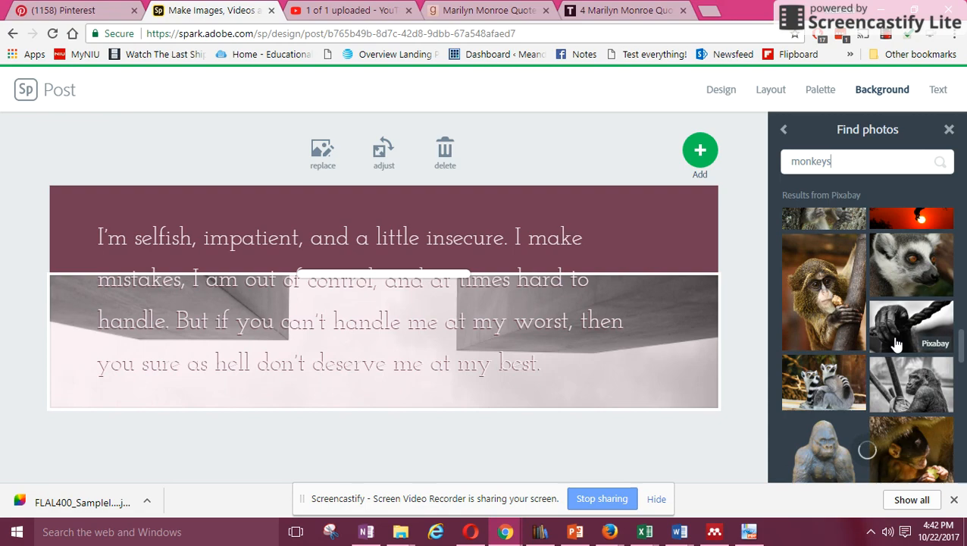
{"action": "scroll", "coordinate": [895, 348], "scroll_direction": "down", "scroll_amount": 3}
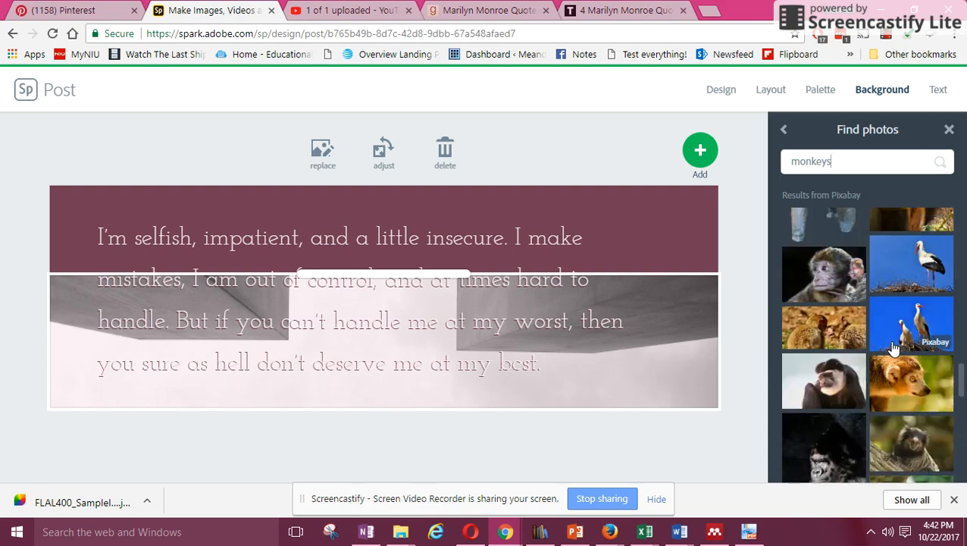
{"action": "scroll", "coordinate": [893, 348], "scroll_direction": "down", "scroll_amount": 3}
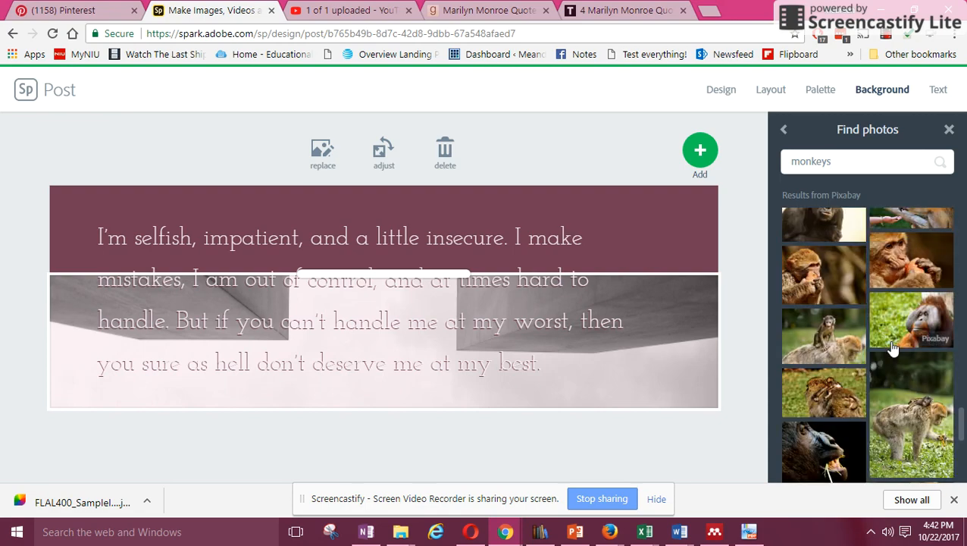
{"action": "scroll", "coordinate": [893, 349], "scroll_direction": "down", "scroll_amount": 3}
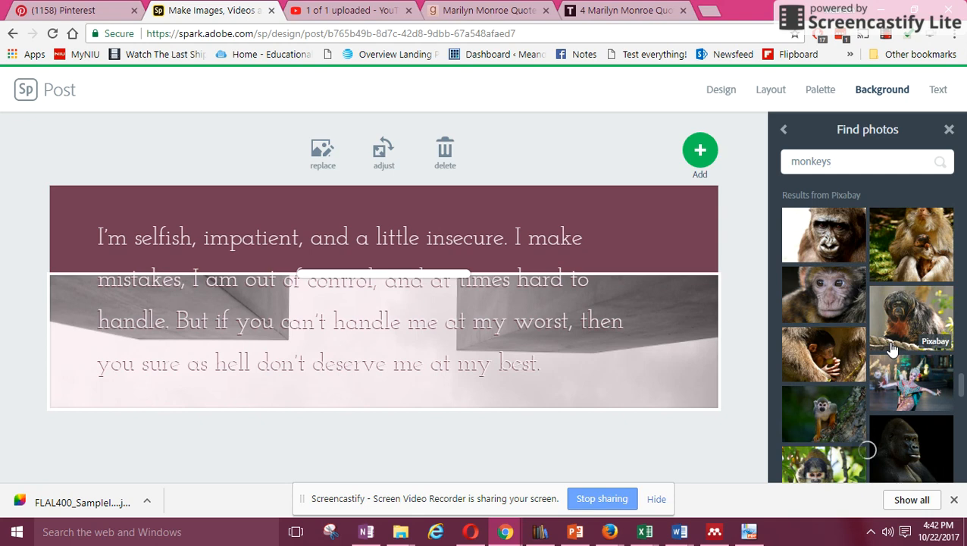
{"action": "scroll", "coordinate": [893, 348], "scroll_direction": "up", "scroll_amount": 5}
Step: Search the online photos for "toddler" and look through the results for a background photo
{"action": "left_click_drag", "start_coordinate": [832, 161], "coordinate": [749, 166]}
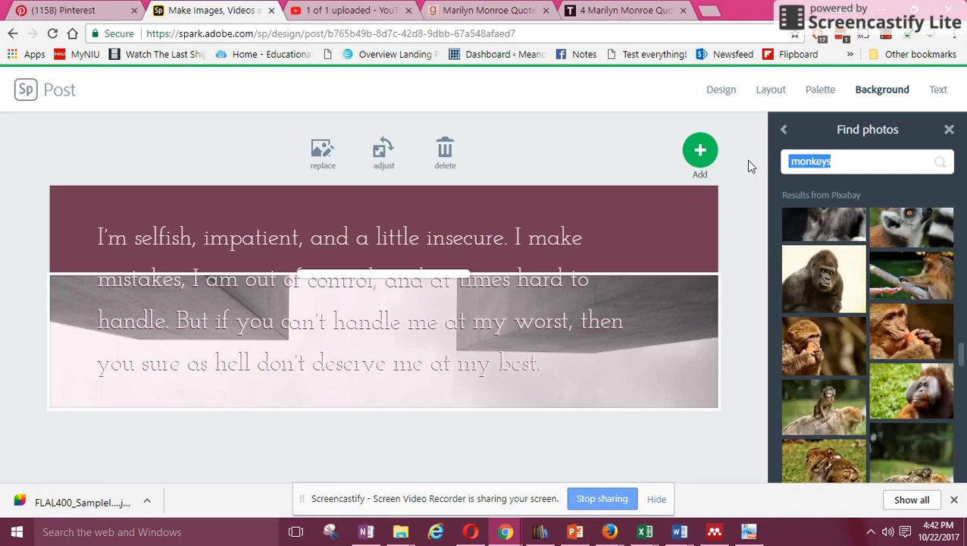
{"action": "type", "text": "t"}
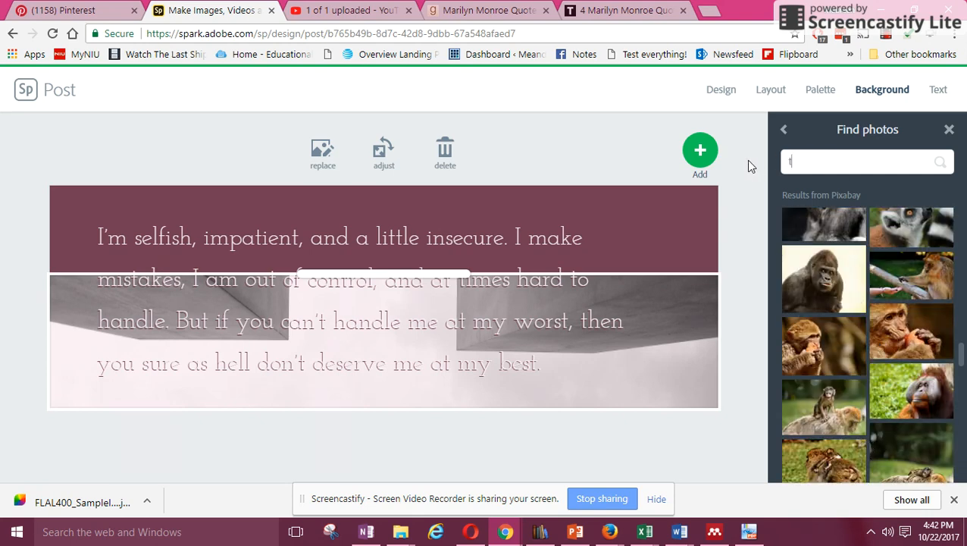
{"action": "type", "text": "oddler"}
{"action": "key", "text": "Return"}
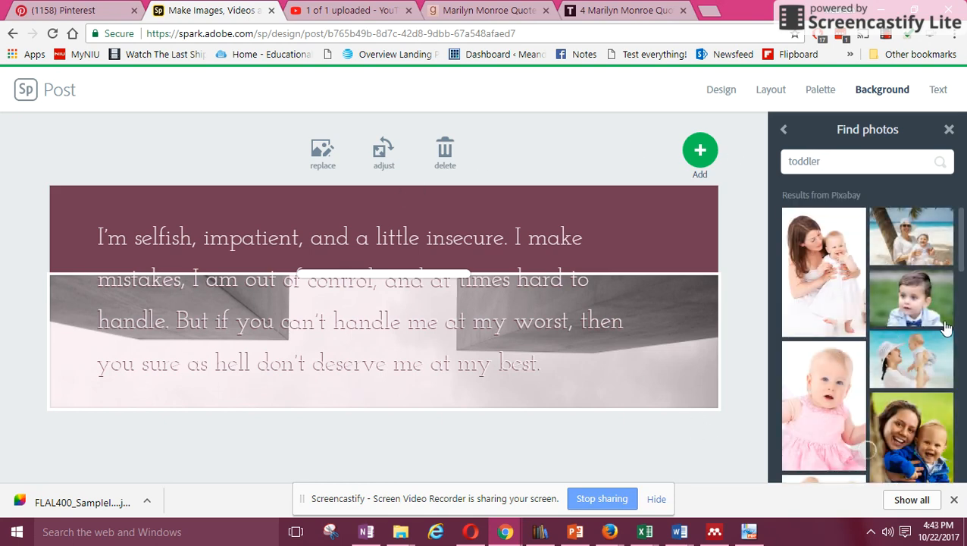
{"action": "scroll", "coordinate": [931, 332], "scroll_direction": "down", "scroll_amount": 5}
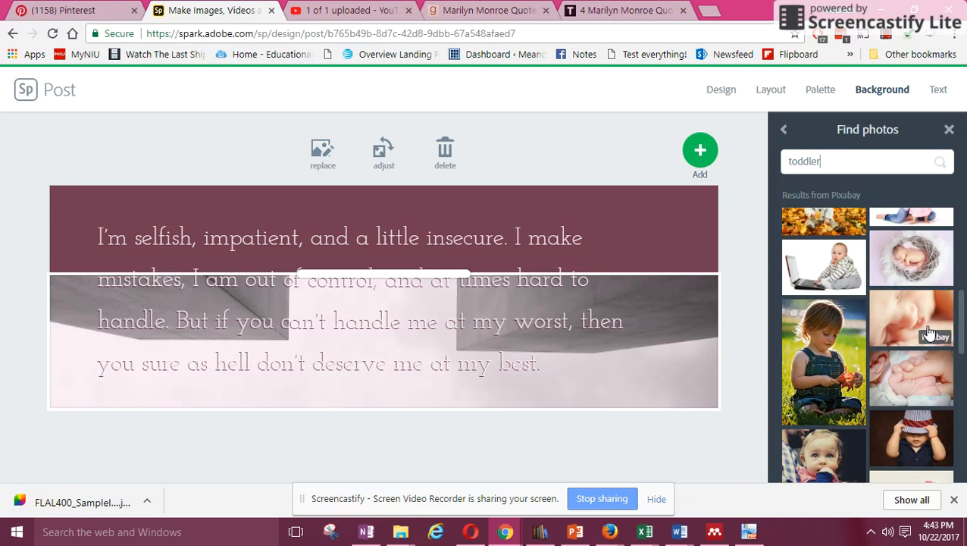
{"action": "scroll", "coordinate": [931, 332], "scroll_direction": "down", "scroll_amount": 3}
{"action": "scroll", "coordinate": [925, 334], "scroll_direction": "up", "scroll_amount": 2}
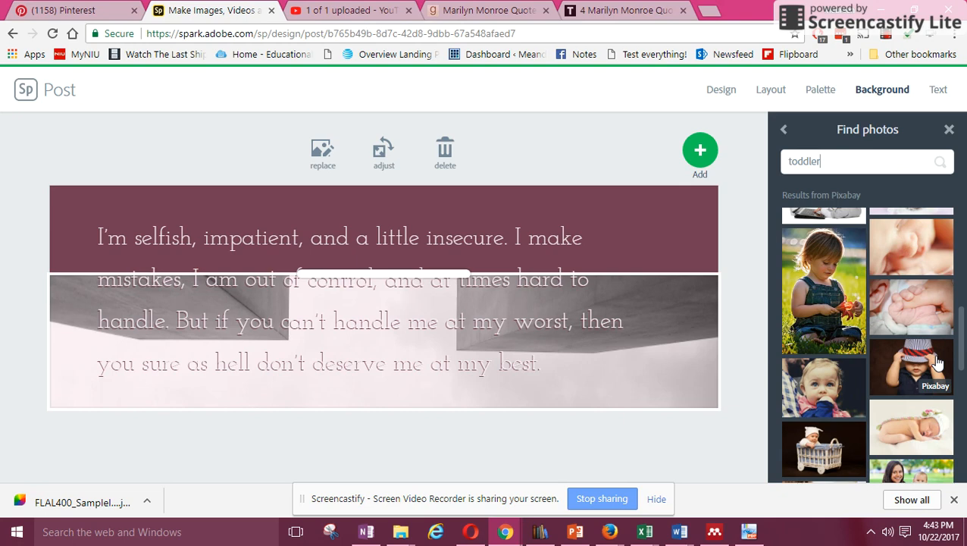
{"action": "scroll", "coordinate": [937, 364], "scroll_direction": "down", "scroll_amount": 2}
{"action": "scroll", "coordinate": [937, 363], "scroll_direction": "down", "scroll_amount": 1}
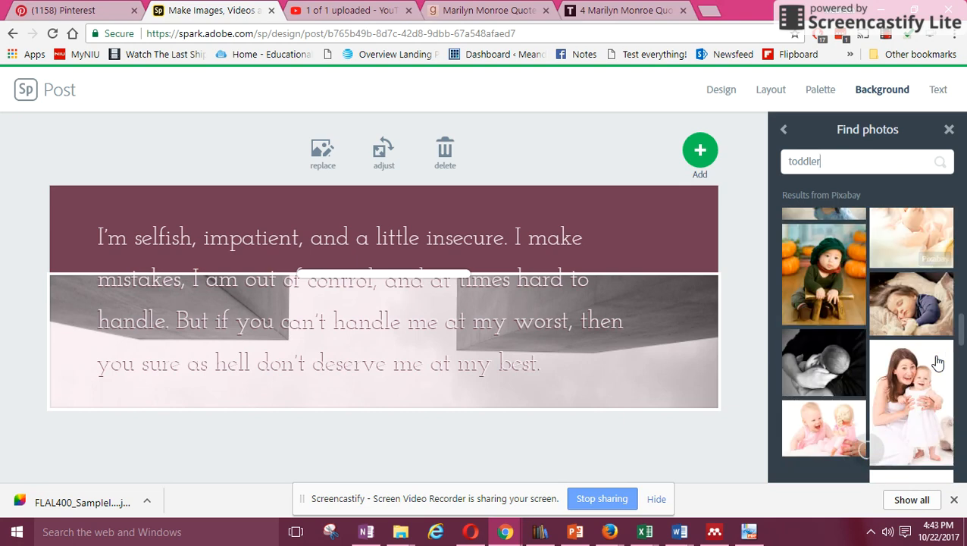
{"action": "scroll", "coordinate": [937, 364], "scroll_direction": "down", "scroll_amount": 1}
{"action": "scroll", "coordinate": [935, 362], "scroll_direction": "down", "scroll_amount": 1}
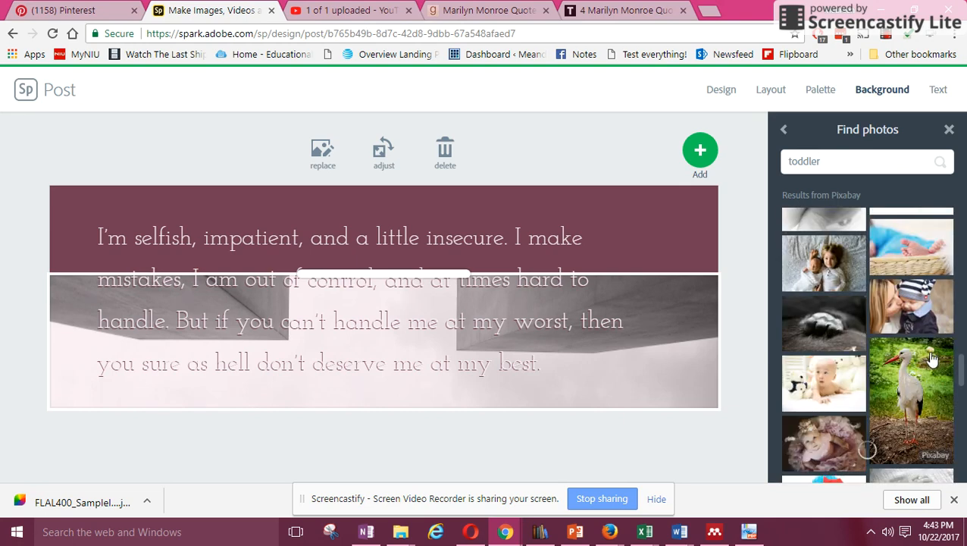
{"action": "scroll", "coordinate": [864, 361], "scroll_direction": "down", "scroll_amount": 2}
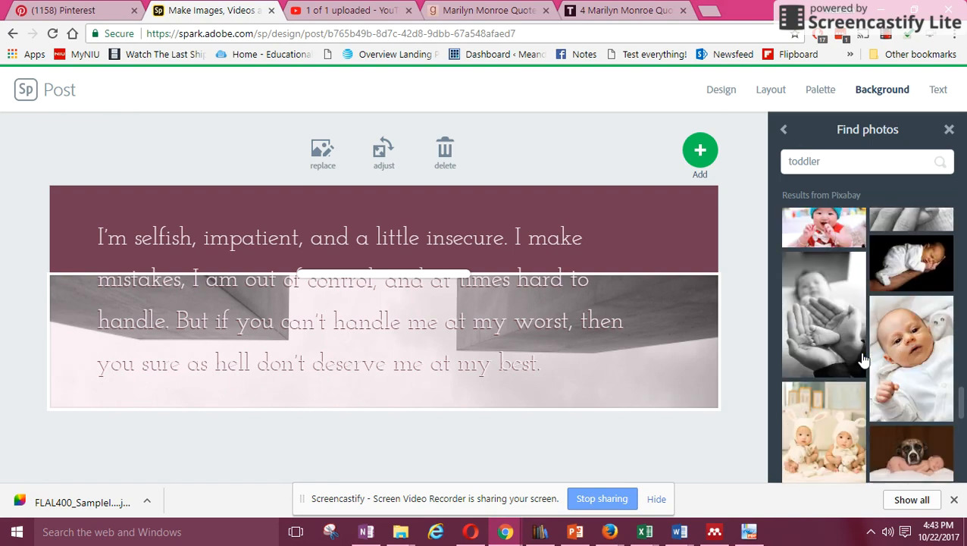
{"action": "scroll", "coordinate": [865, 361], "scroll_direction": "down", "scroll_amount": 1}
{"action": "scroll", "coordinate": [886, 351], "scroll_direction": "down", "scroll_amount": 1}
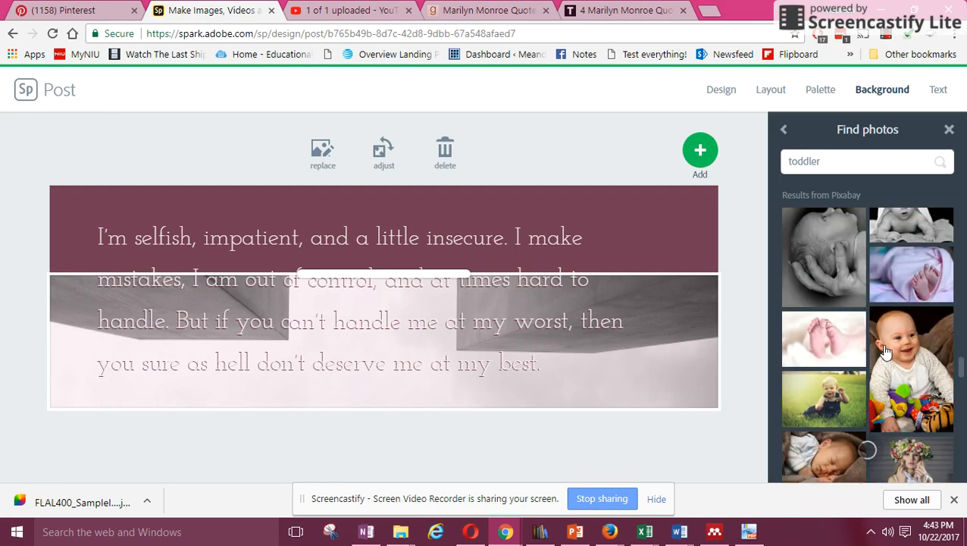
{"action": "scroll", "coordinate": [886, 351], "scroll_direction": "up", "scroll_amount": 1}
{"action": "scroll", "coordinate": [886, 351], "scroll_direction": "up", "scroll_amount": 2}
{"action": "scroll", "coordinate": [886, 352], "scroll_direction": "up", "scroll_amount": 3}
Step: Search the online photos for "insecure" and look through the results for a background photo
{"action": "left_click_drag", "start_coordinate": [831, 158], "coordinate": [710, 162]}
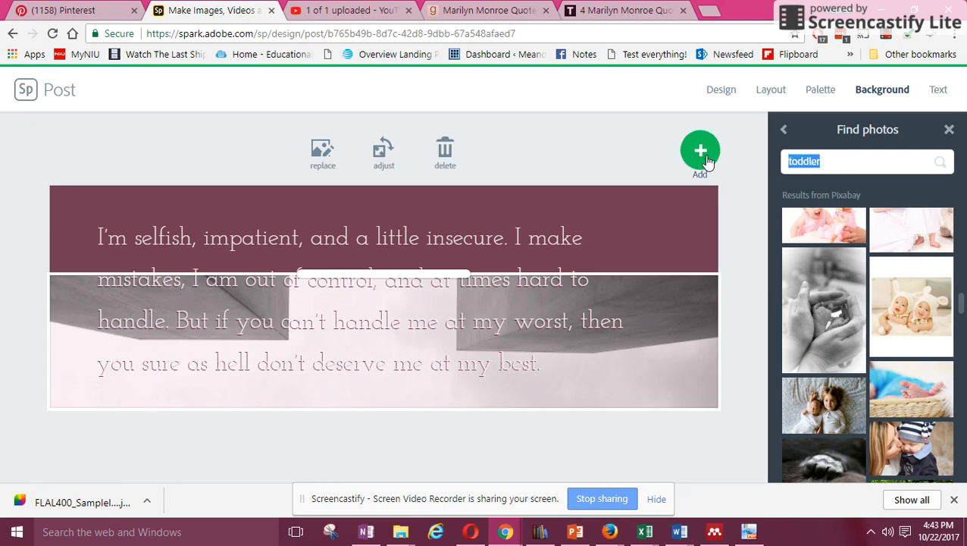
{"action": "key", "text": "BackSpace"}
{"action": "type", "text": "Insecure"}
{"action": "key", "text": "Return"}
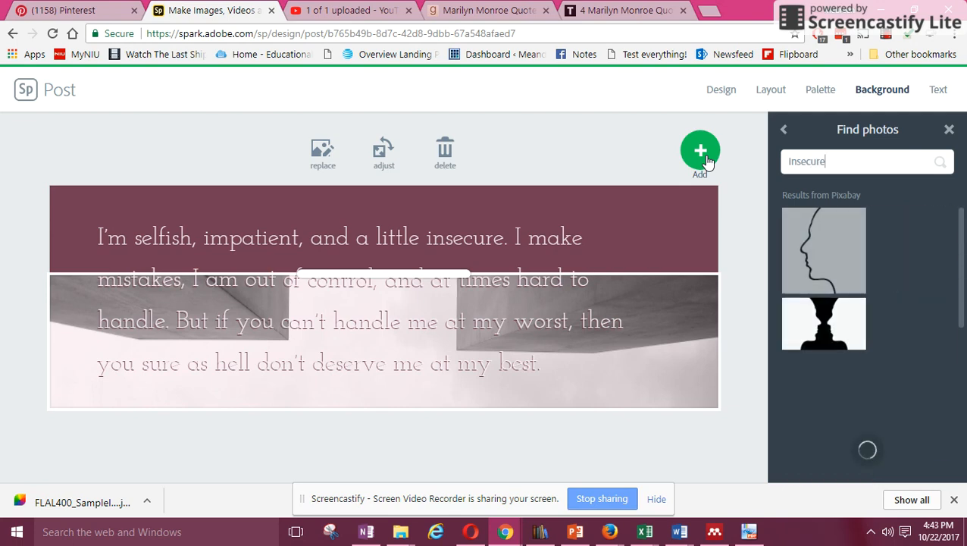
{"action": "scroll", "coordinate": [913, 372], "scroll_direction": "down", "scroll_amount": 3}
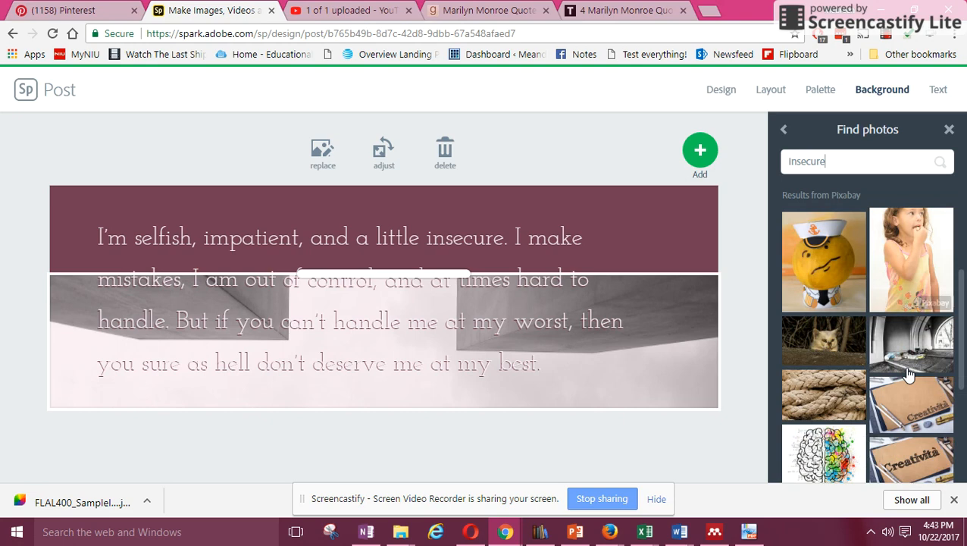
{"action": "scroll", "coordinate": [910, 373], "scroll_direction": "down", "scroll_amount": 2}
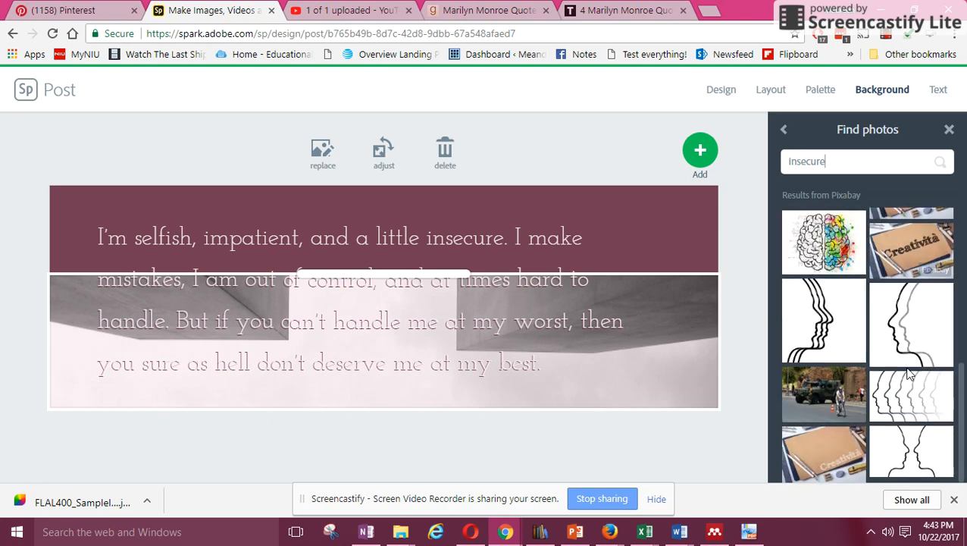
{"action": "scroll", "coordinate": [906, 386], "scroll_direction": "up", "scroll_amount": 3}
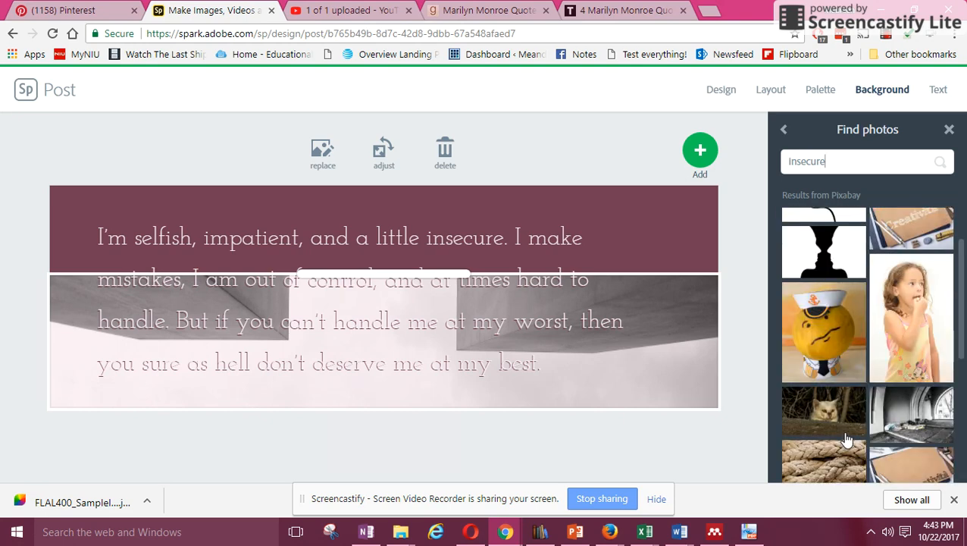
Step: Search the online photos for "sunset" and replace the banner's background photo with the orange cloud against a dark sky
{"action": "left_click_drag", "start_coordinate": [876, 163], "coordinate": [586, 158]}
{"action": "type", "text": "sunset"}
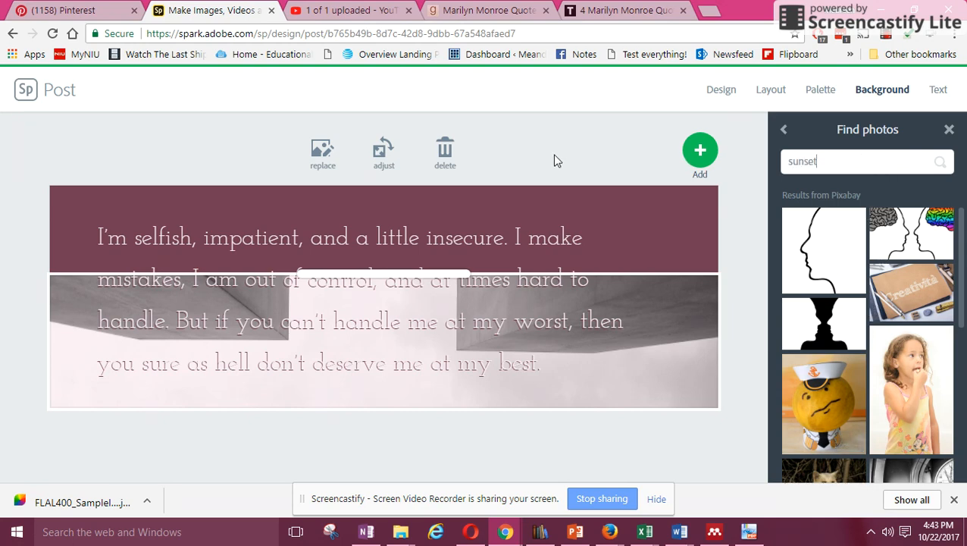
{"action": "key", "text": "Return"}
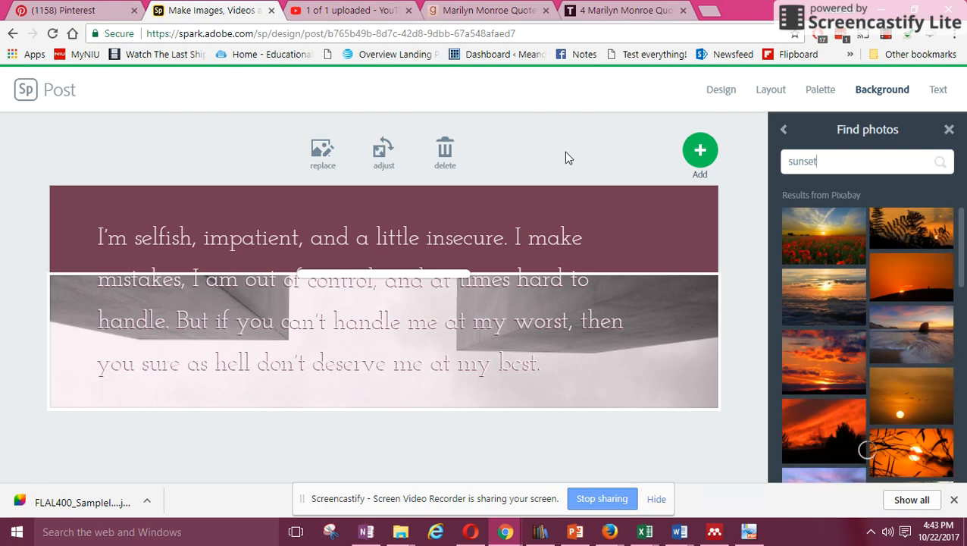
{"action": "scroll", "coordinate": [881, 328], "scroll_direction": "down", "scroll_amount": 3}
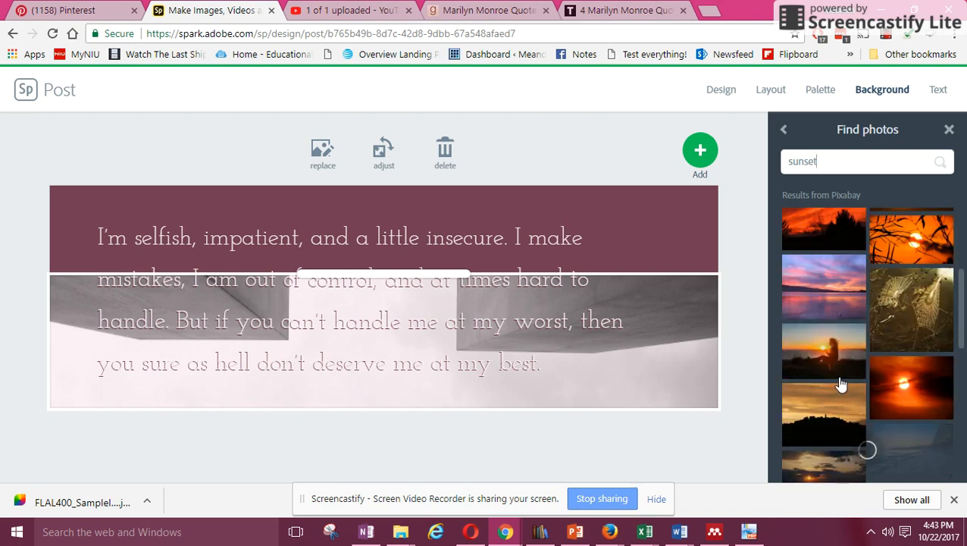
{"action": "scroll", "coordinate": [827, 385], "scroll_direction": "down", "scroll_amount": 3}
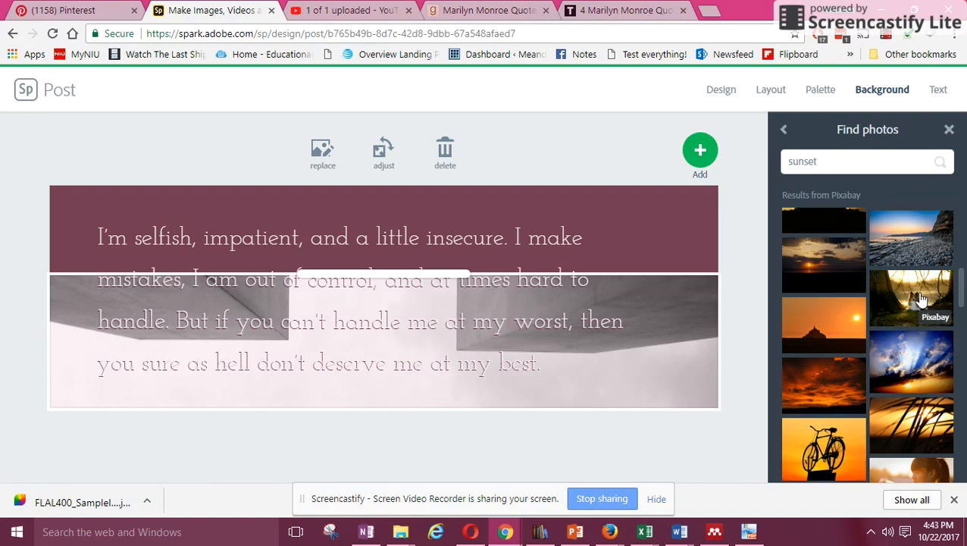
{"action": "scroll", "coordinate": [922, 300], "scroll_direction": "down", "scroll_amount": 2}
{"action": "scroll", "coordinate": [921, 299], "scroll_direction": "down", "scroll_amount": 2}
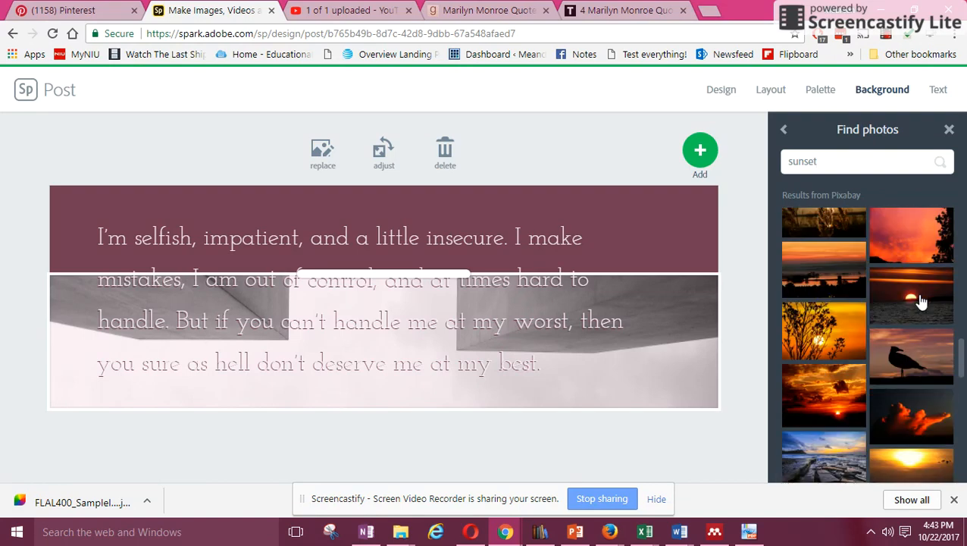
{"action": "scroll", "coordinate": [921, 301], "scroll_direction": "down", "scroll_amount": 1}
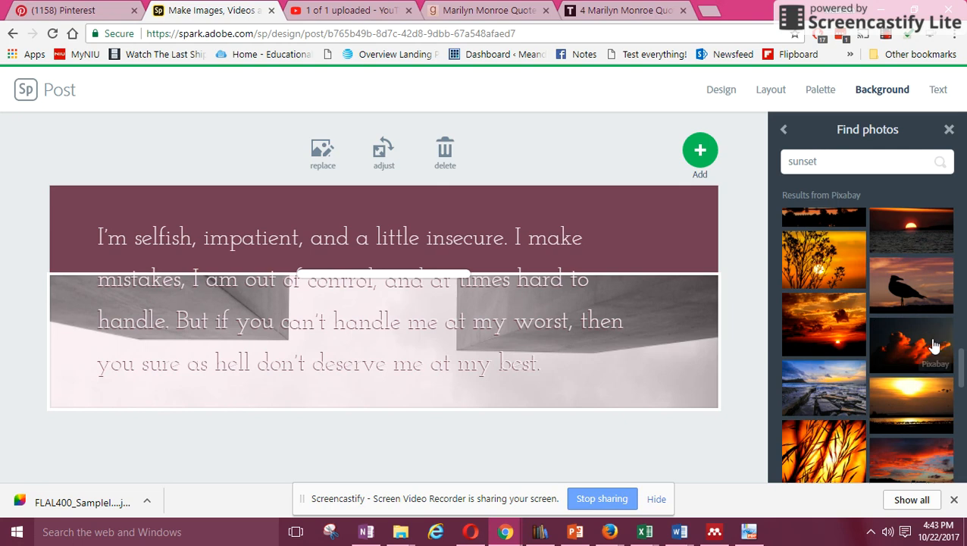
{"action": "left_click", "coordinate": [922, 336]}
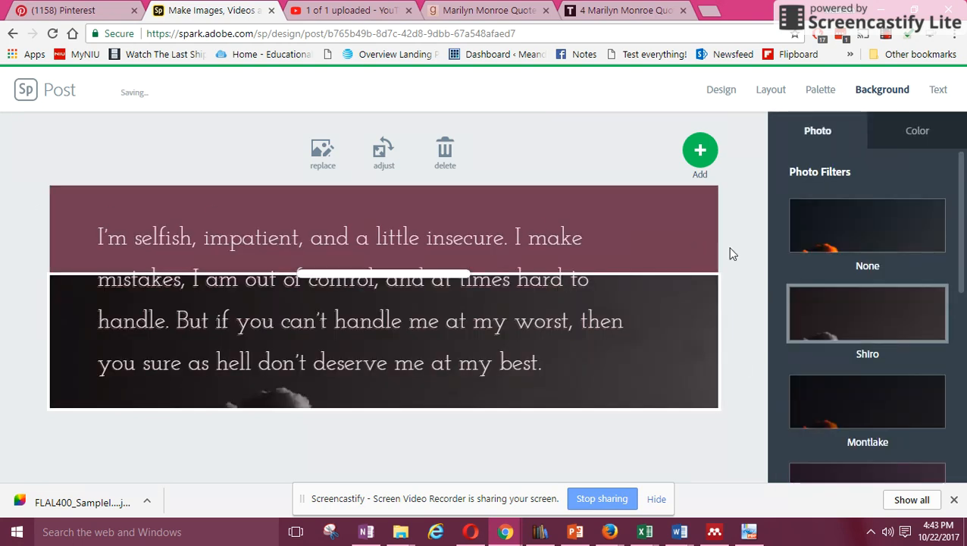
Step: Set the photo filter to None and rearrange the banner so the cloud photo fills about the upper four fifths, above the maroon band
{"action": "left_click", "coordinate": [833, 246]}
{"action": "left_click_drag", "start_coordinate": [685, 206], "coordinate": [656, 327]}
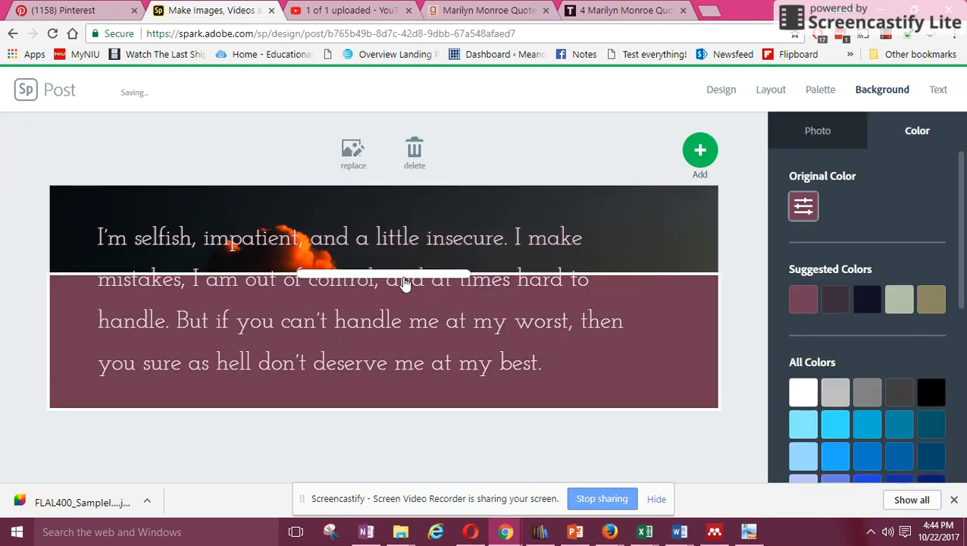
{"action": "left_click_drag", "start_coordinate": [405, 276], "coordinate": [400, 371]}
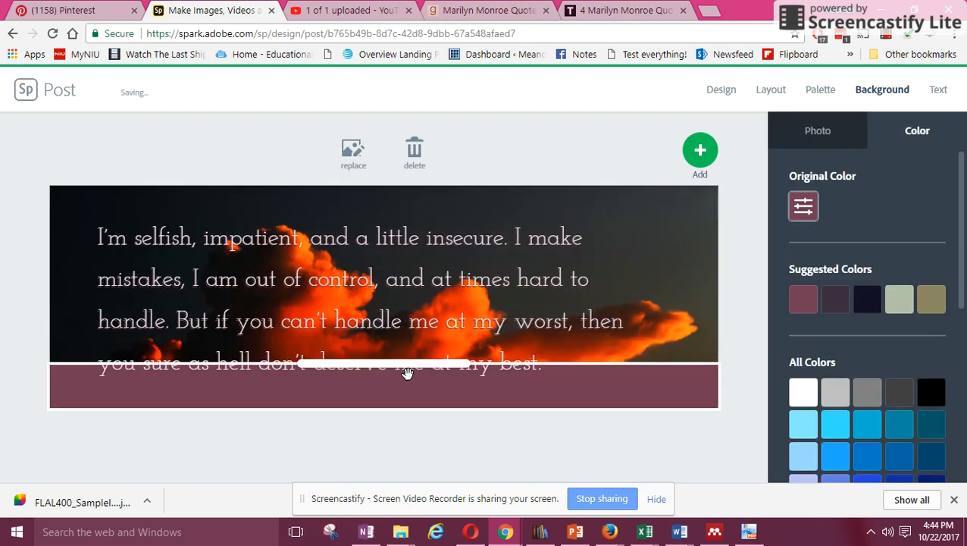
{"action": "left_click", "coordinate": [667, 267]}
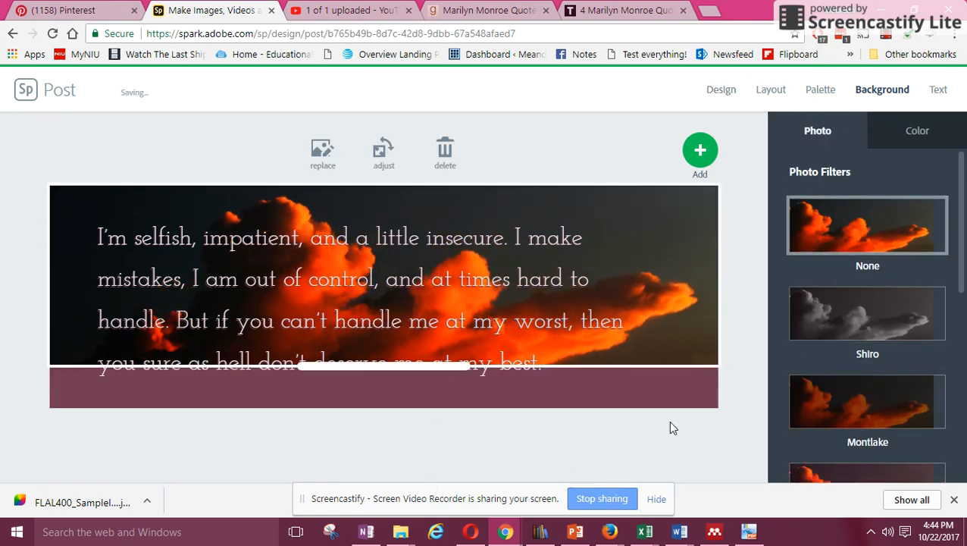
{"action": "left_click", "coordinate": [887, 36]}
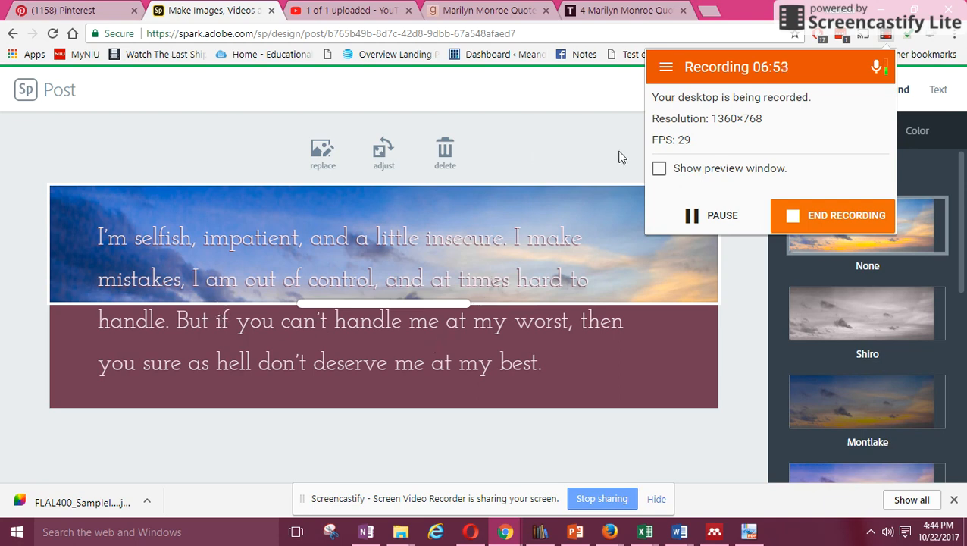
Step: Try the layouts with two columns and with one band over two boxes, and settle on three equal columns
{"action": "left_click", "coordinate": [569, 114]}
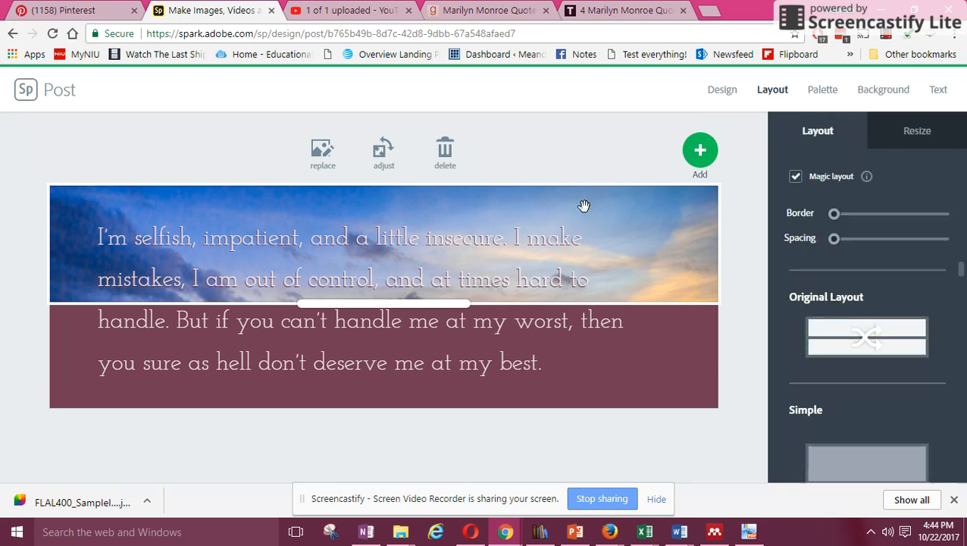
{"action": "scroll", "coordinate": [920, 308], "scroll_direction": "down", "scroll_amount": 6}
{"action": "left_click", "coordinate": [885, 351]}
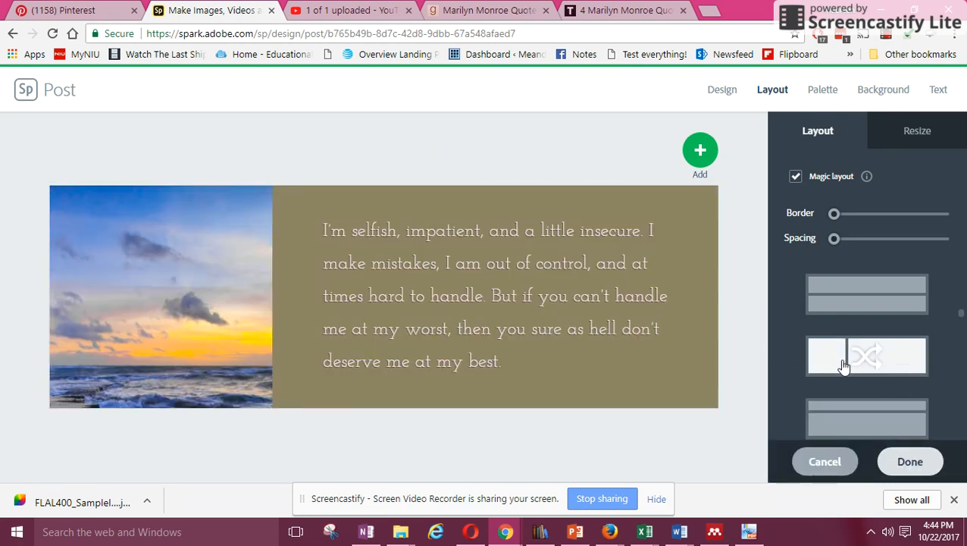
{"action": "scroll", "coordinate": [839, 367], "scroll_direction": "down", "scroll_amount": 1}
{"action": "left_click", "coordinate": [867, 376]}
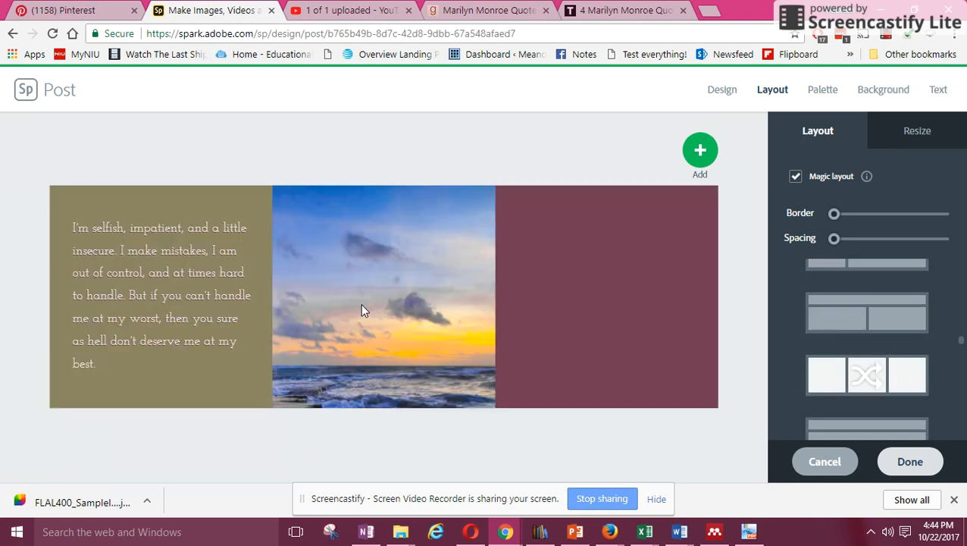
{"action": "left_click", "coordinate": [849, 315]}
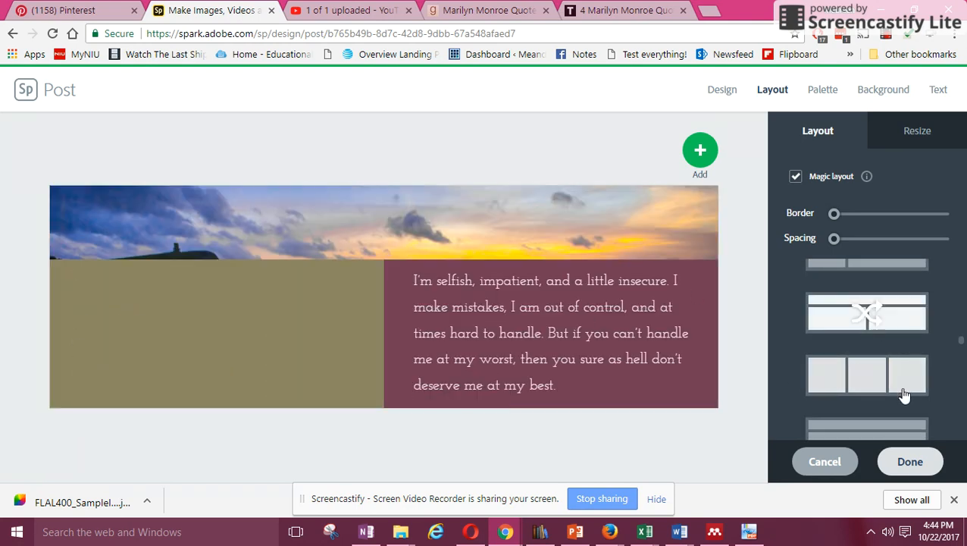
{"action": "left_click", "coordinate": [847, 386]}
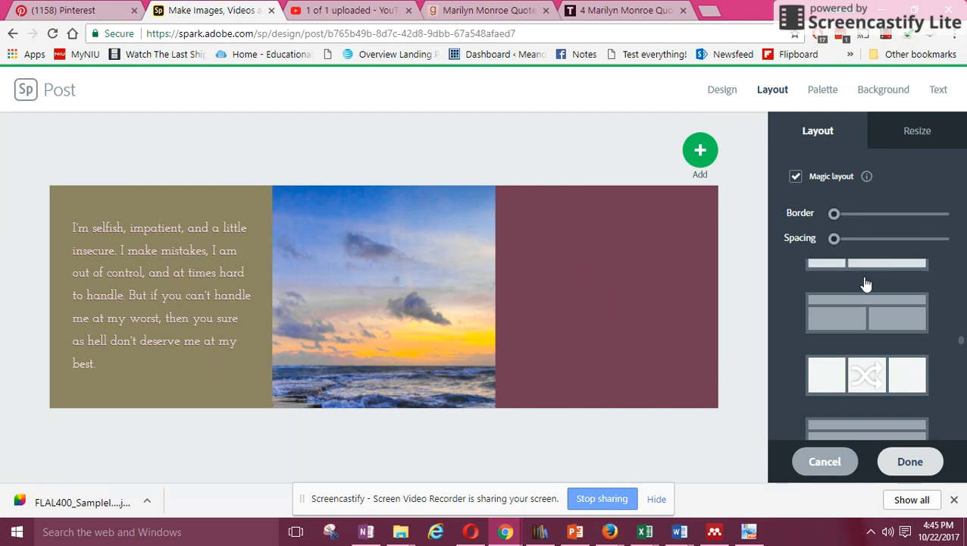
Step: Shuffle the three-column layout until the sunset photo comes first, the quote sits on olive in the middle, and the maroon column is empty
{"action": "left_click", "coordinate": [869, 377]}
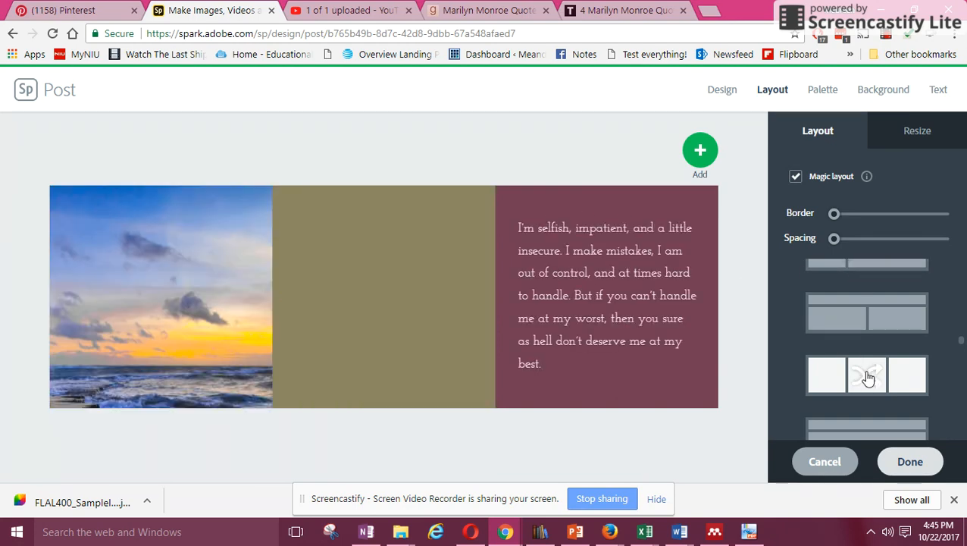
{"action": "left_click", "coordinate": [868, 376]}
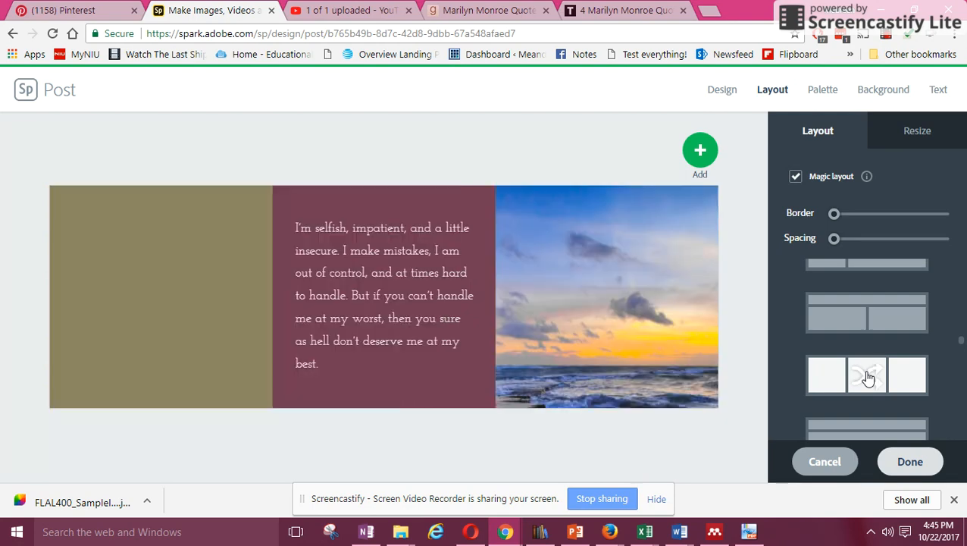
{"action": "left_click", "coordinate": [868, 376]}
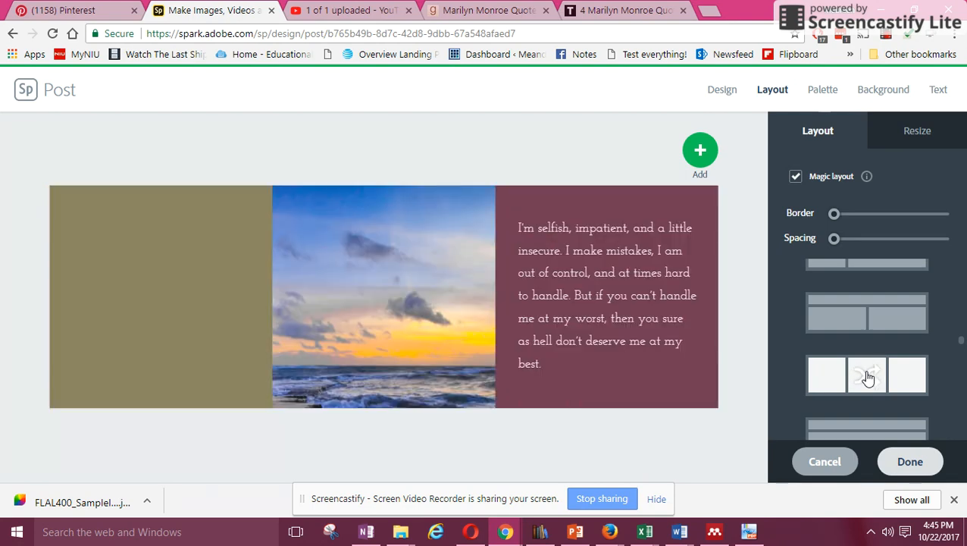
{"action": "left_click", "coordinate": [868, 377]}
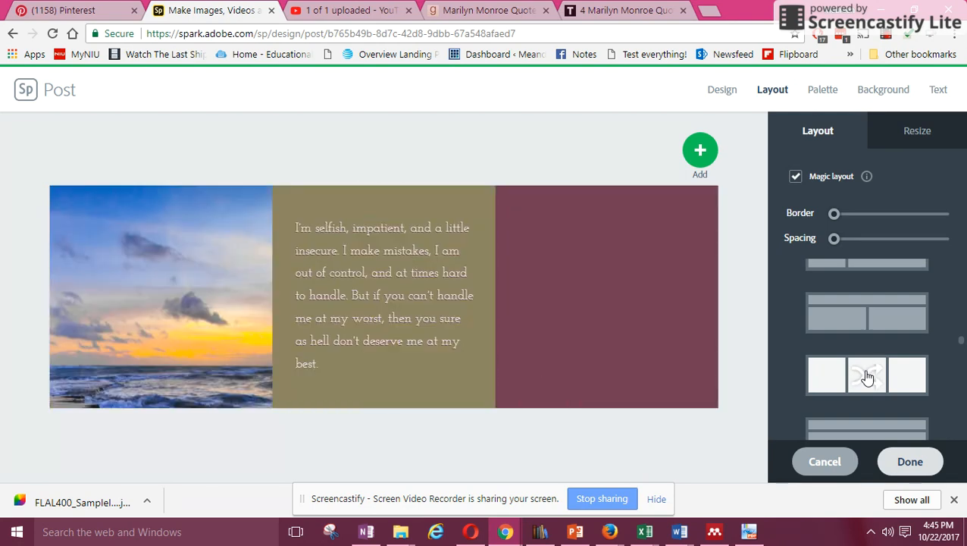
Step: Add a new text element reading "Marilyn Monroe" to the banner
{"action": "left_click", "coordinate": [701, 154]}
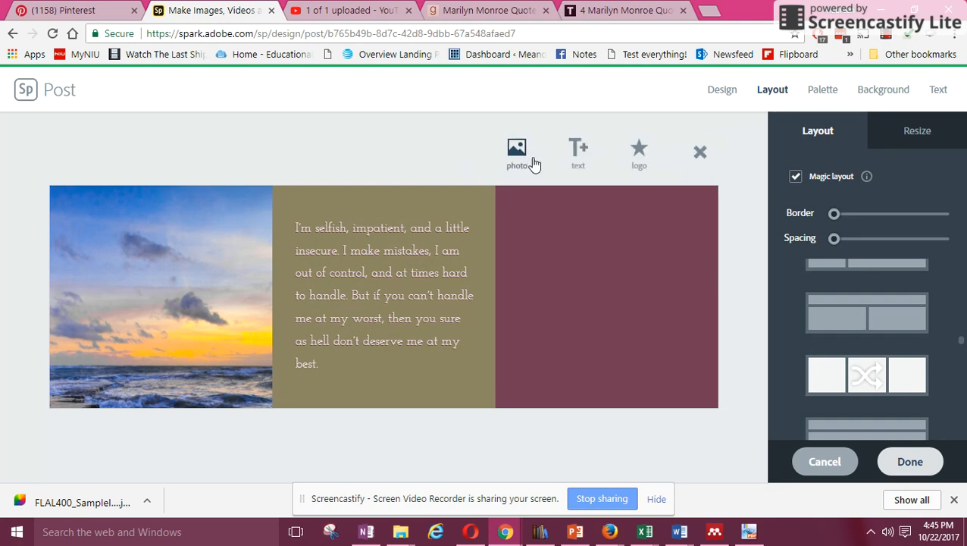
{"action": "left_click", "coordinate": [576, 156]}
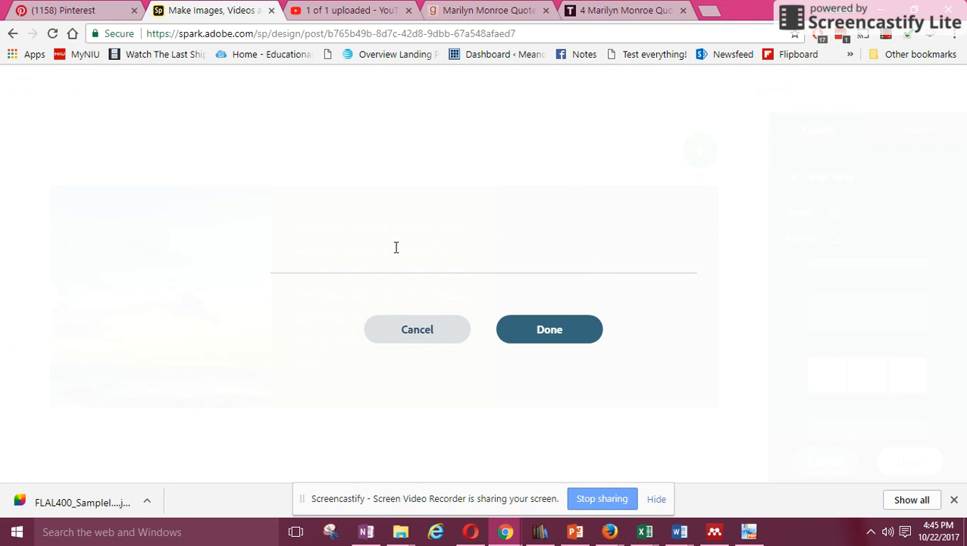
{"action": "type", "text": "Maril"}
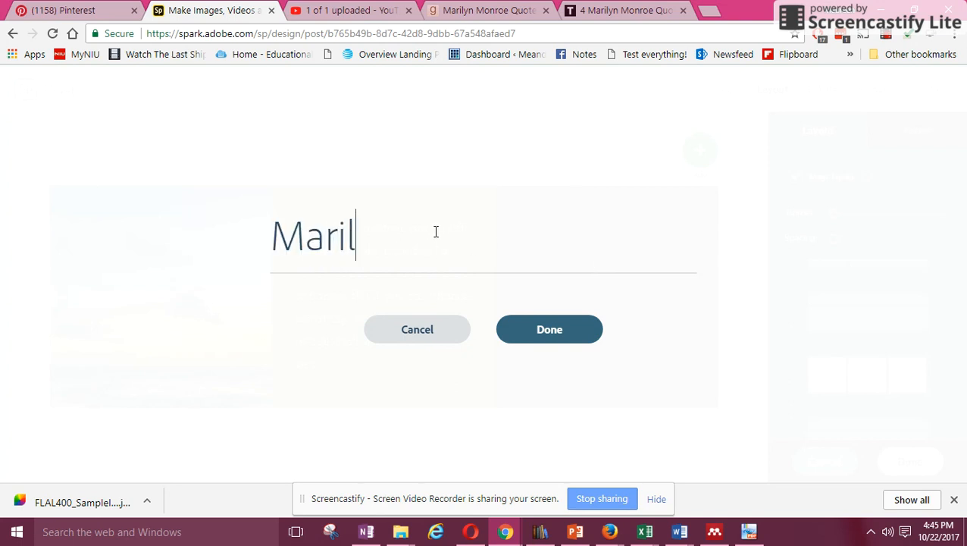
{"action": "type", "text": "yn Monroe"}
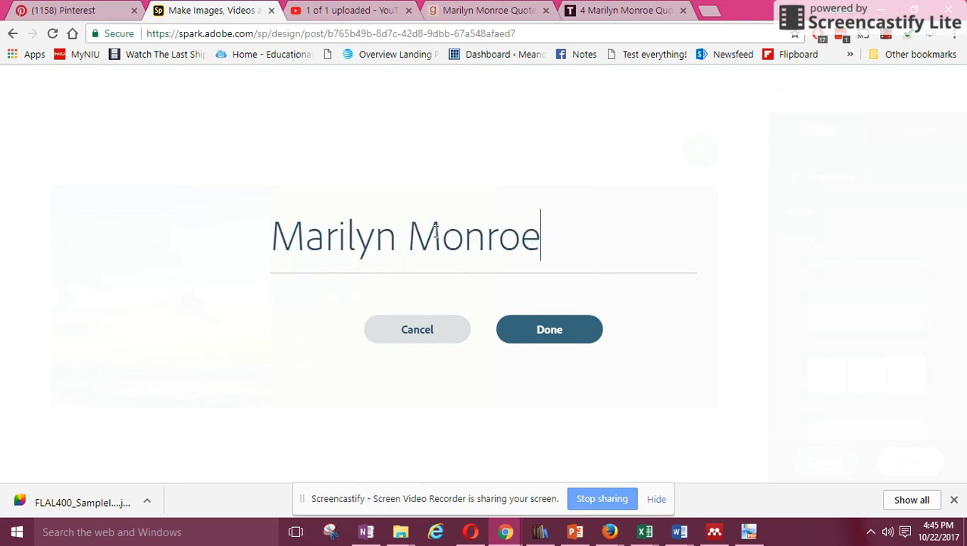
{"action": "left_click", "coordinate": [542, 335]}
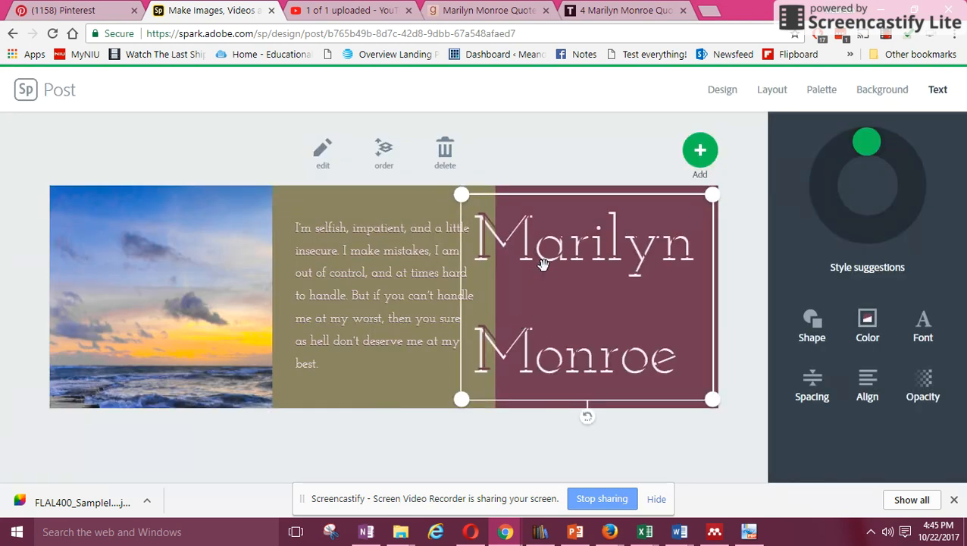
Step: Shrink the "Marilyn Monroe" text to about a third of its width and place it in the lower-left corner of the maroon column
{"action": "left_click", "coordinate": [491, 224]}
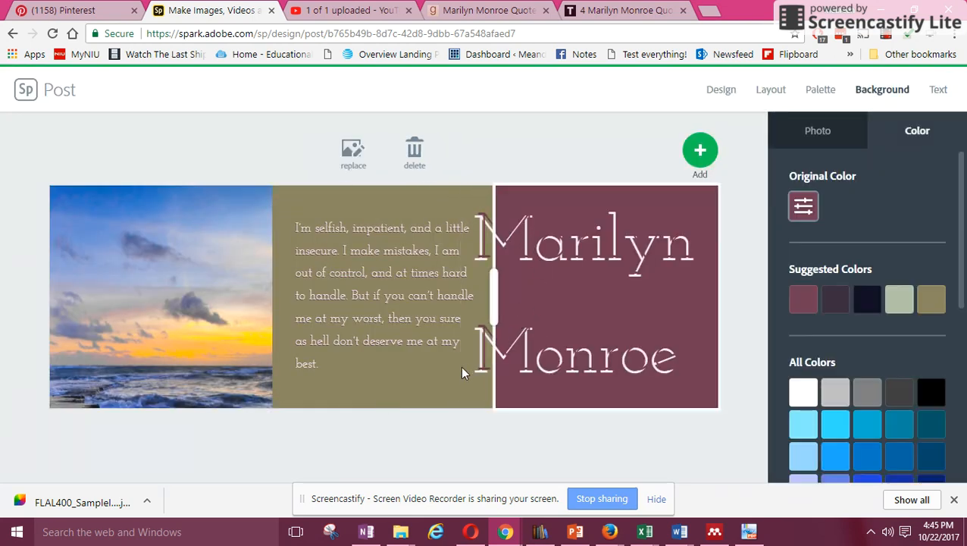
{"action": "left_click", "coordinate": [554, 342]}
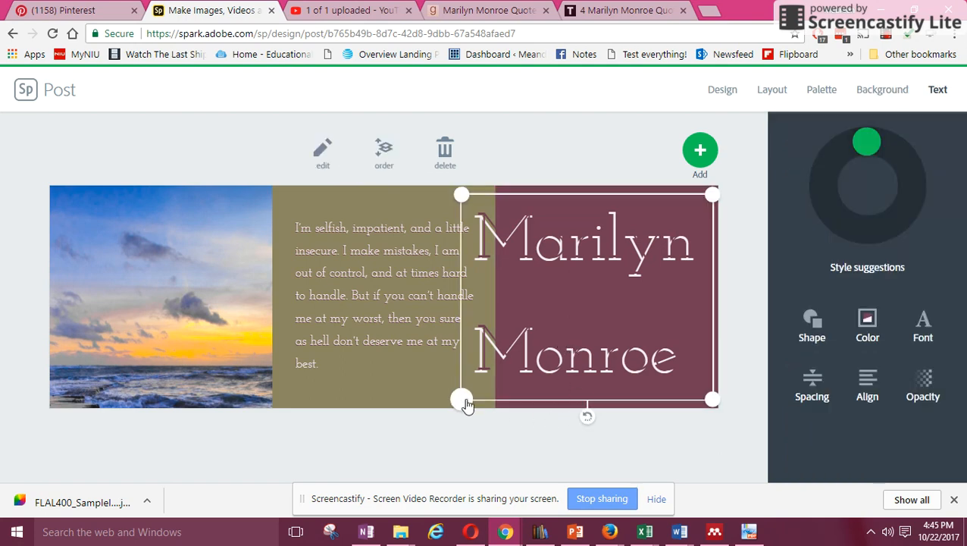
{"action": "left_click_drag", "start_coordinate": [466, 404], "coordinate": [628, 321]}
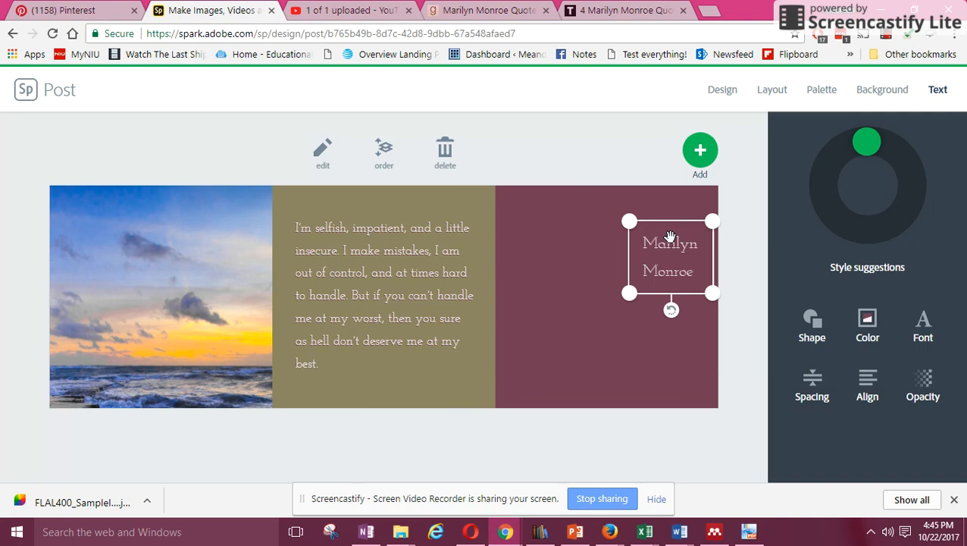
{"action": "left_click_drag", "start_coordinate": [667, 251], "coordinate": [544, 349]}
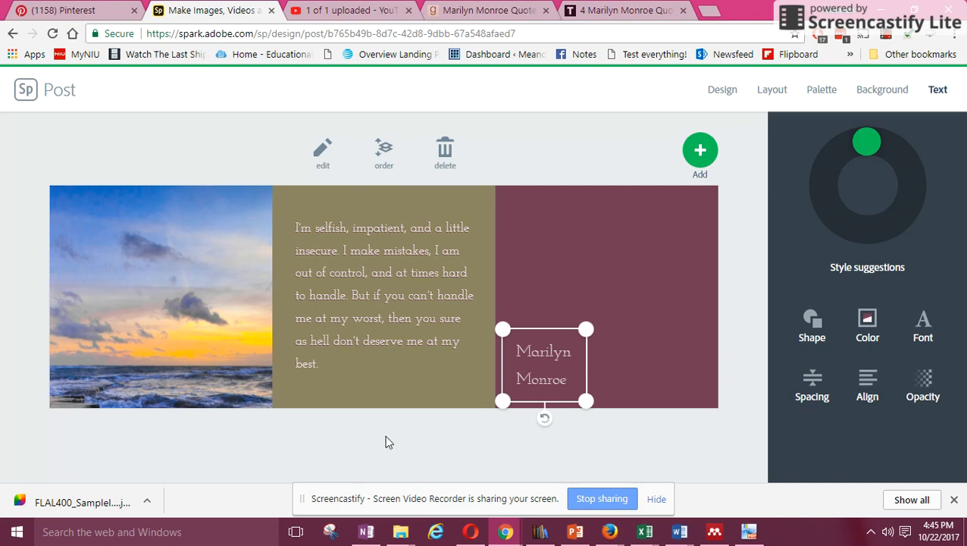
{"action": "left_click", "coordinate": [408, 459]}
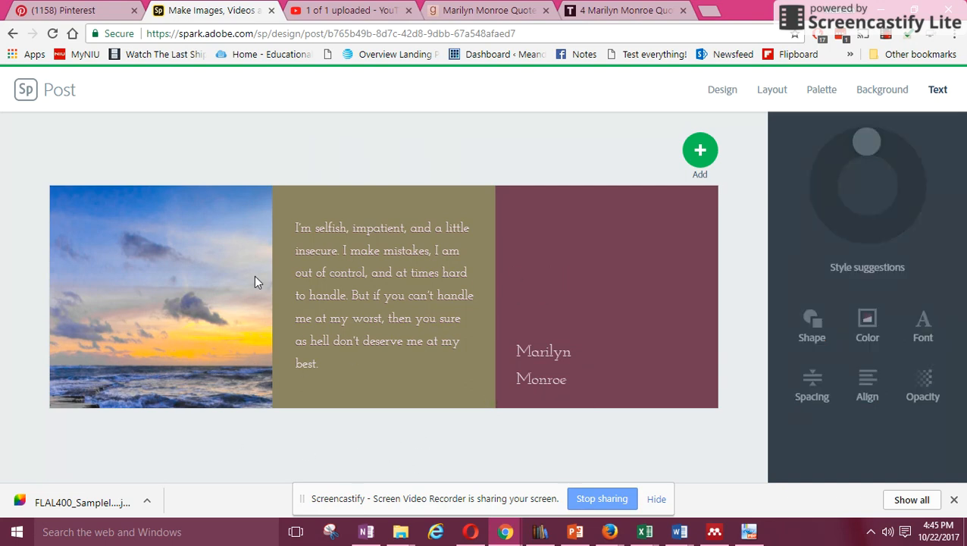
{"action": "left_click", "coordinate": [438, 248]}
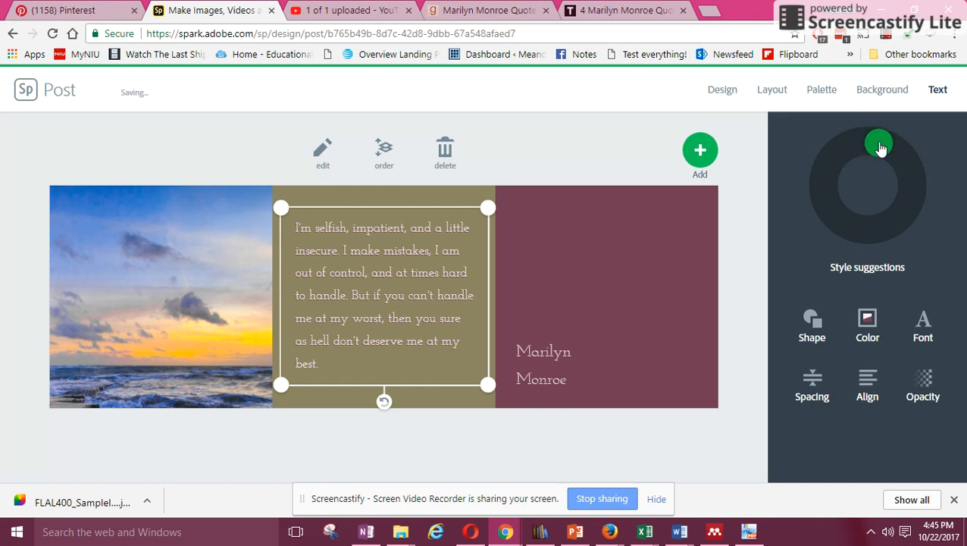
{"action": "mouse_move", "coordinate": [880, 148]}
{"action": "left_mouse_down"}
{"action": "mouse_move", "coordinate": [865, 146]}
{"action": "mouse_move", "coordinate": [902, 167]}
{"action": "mouse_move", "coordinate": [911, 194]}
{"action": "mouse_move", "coordinate": [871, 226]}
{"action": "mouse_move", "coordinate": [855, 191]}
{"action": "mouse_move", "coordinate": [864, 169]}
{"action": "mouse_move", "coordinate": [876, 167]}
{"action": "left_mouse_up"}
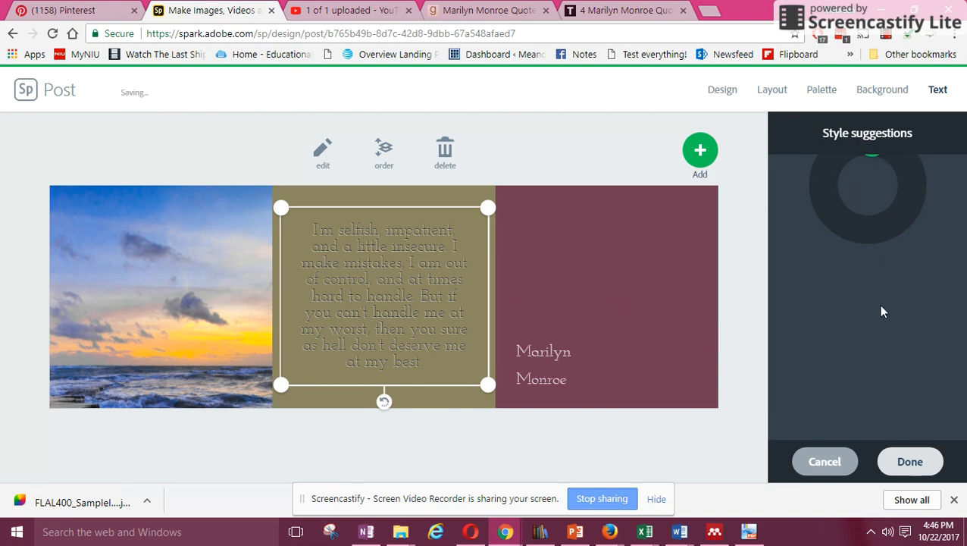
{"action": "left_click", "coordinate": [822, 463]}
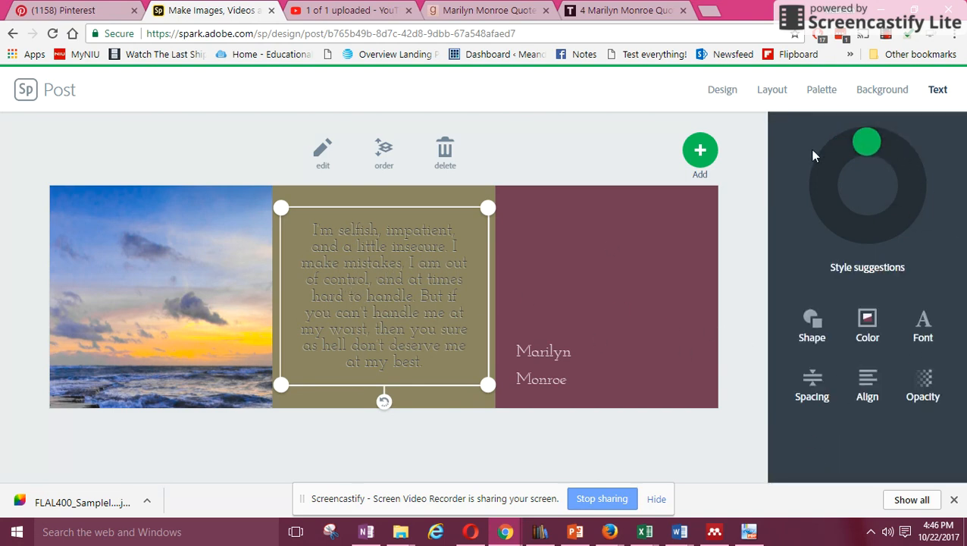
{"action": "left_click", "coordinate": [587, 217]}
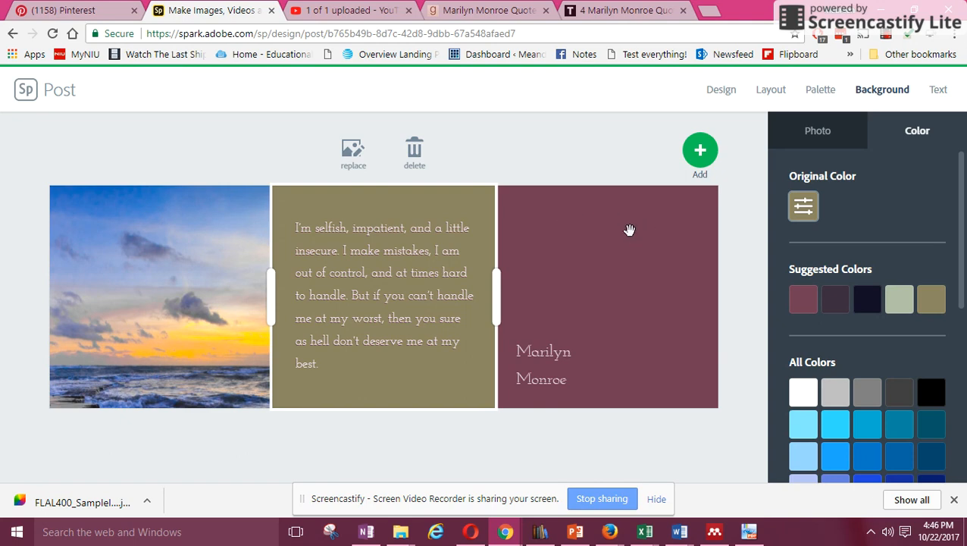
Step: Try the yellow, olive, red, orange and brown palette on the banner, and the first Decorative palette of oranges, yellows and greens
{"action": "left_click", "coordinate": [822, 90]}
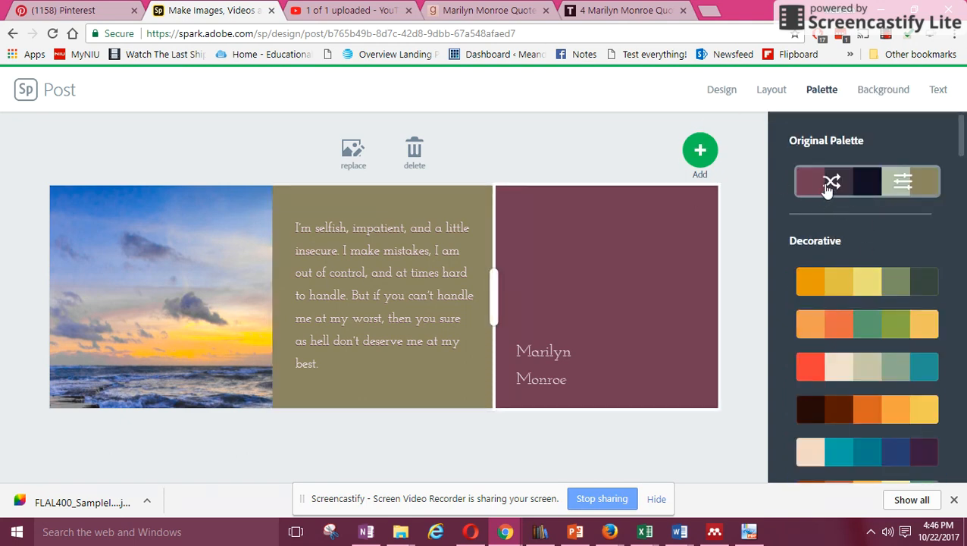
{"action": "scroll", "coordinate": [883, 391], "scroll_direction": "down", "scroll_amount": 4}
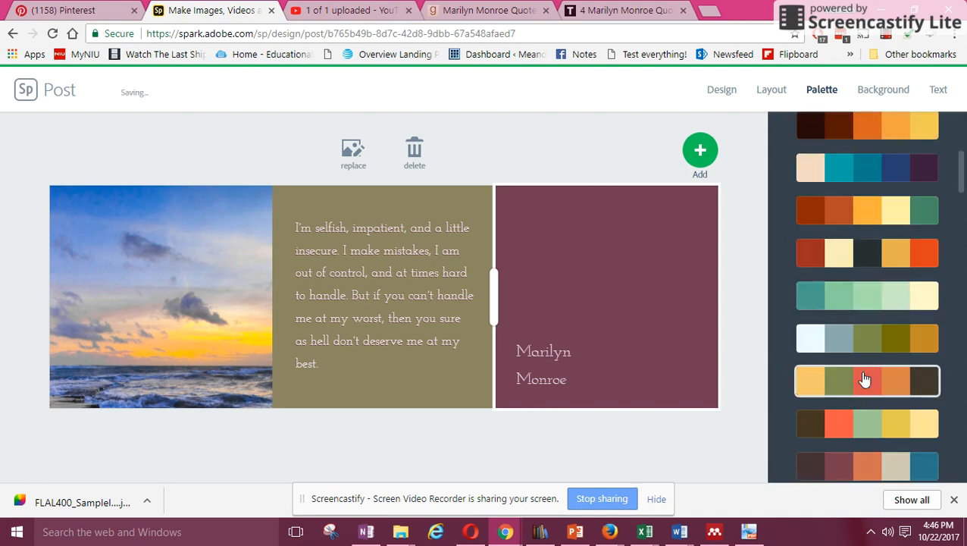
{"action": "left_click", "coordinate": [863, 382]}
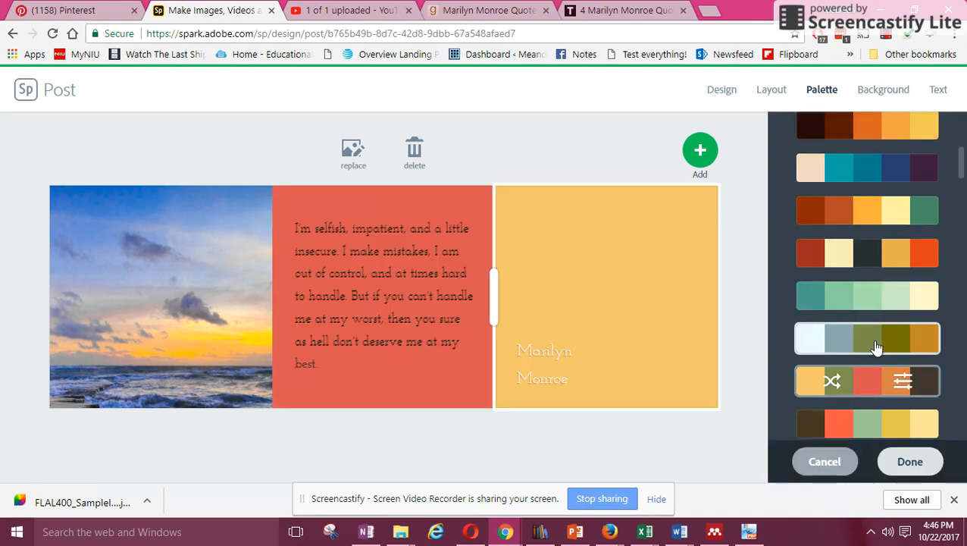
{"action": "scroll", "coordinate": [872, 341], "scroll_direction": "up", "scroll_amount": 5}
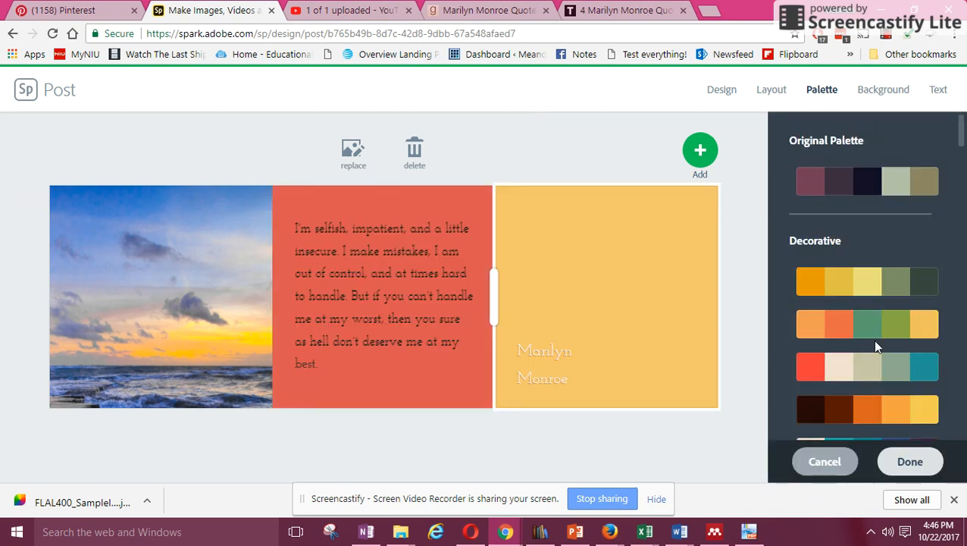
{"action": "left_click", "coordinate": [867, 286]}
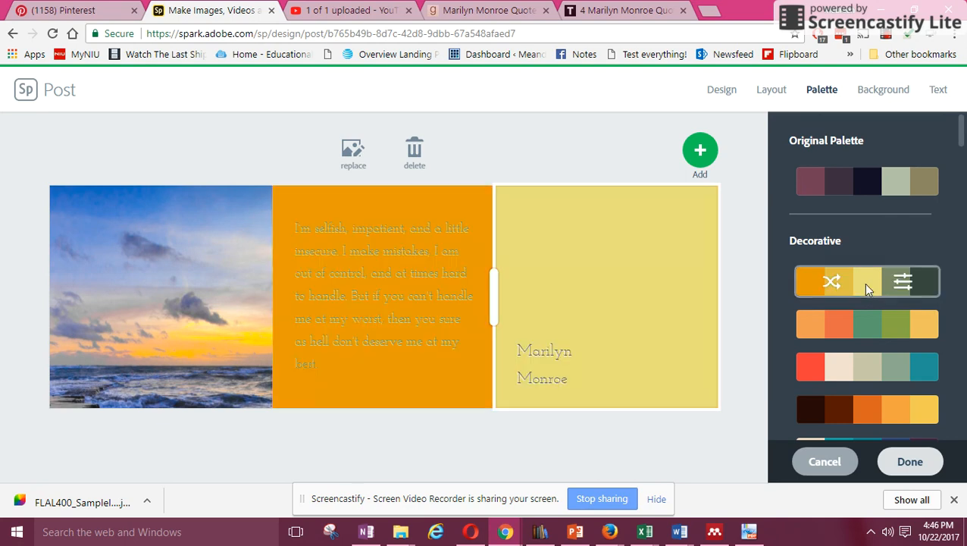
Step: Reapply the original palette and shuffle its colors until the quote column is dark navy and the name column is maroon
{"action": "left_click", "coordinate": [864, 185]}
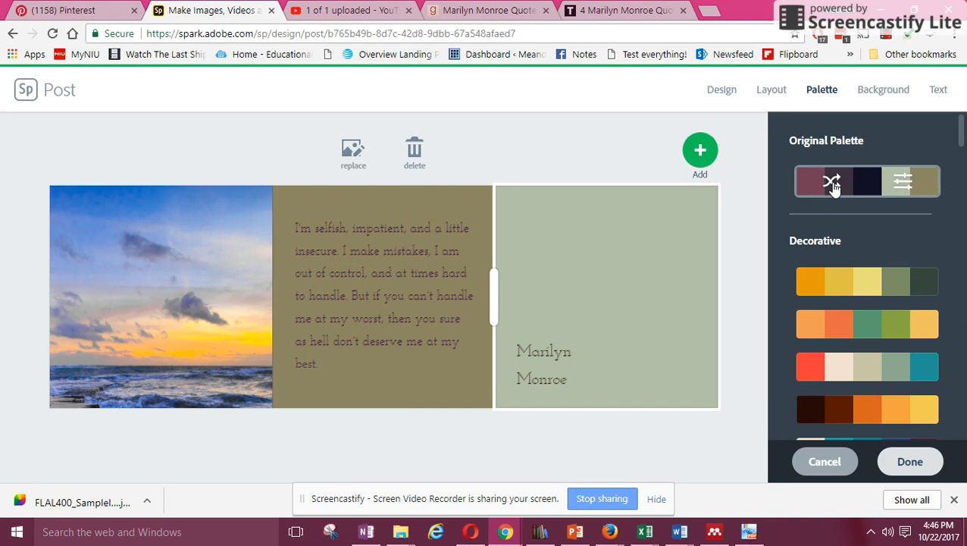
{"action": "left_click", "coordinate": [832, 184]}
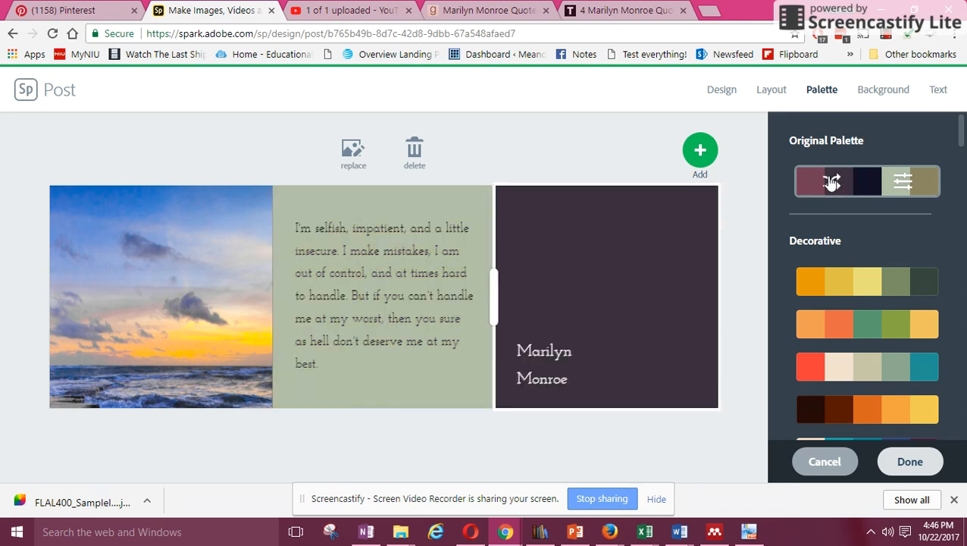
{"action": "left_click", "coordinate": [831, 183]}
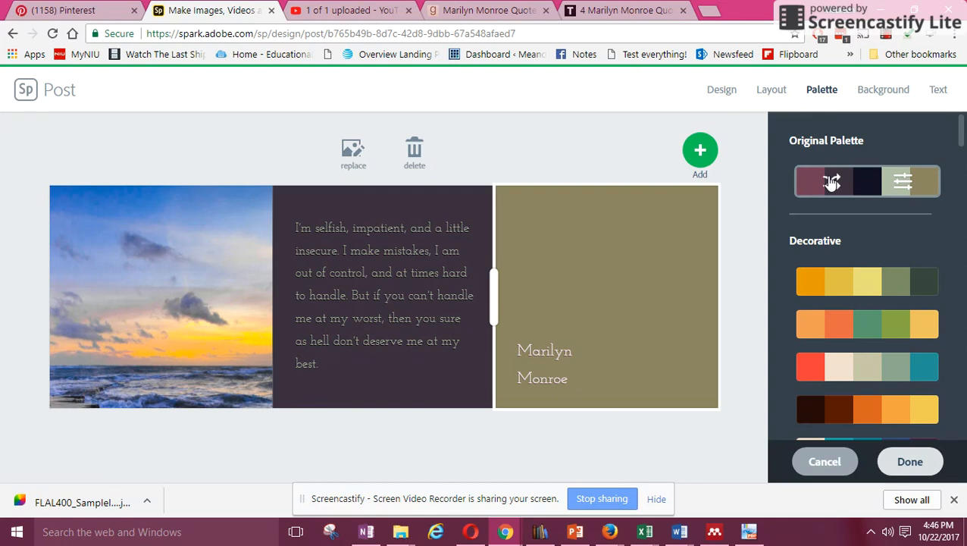
{"action": "left_click", "coordinate": [831, 184]}
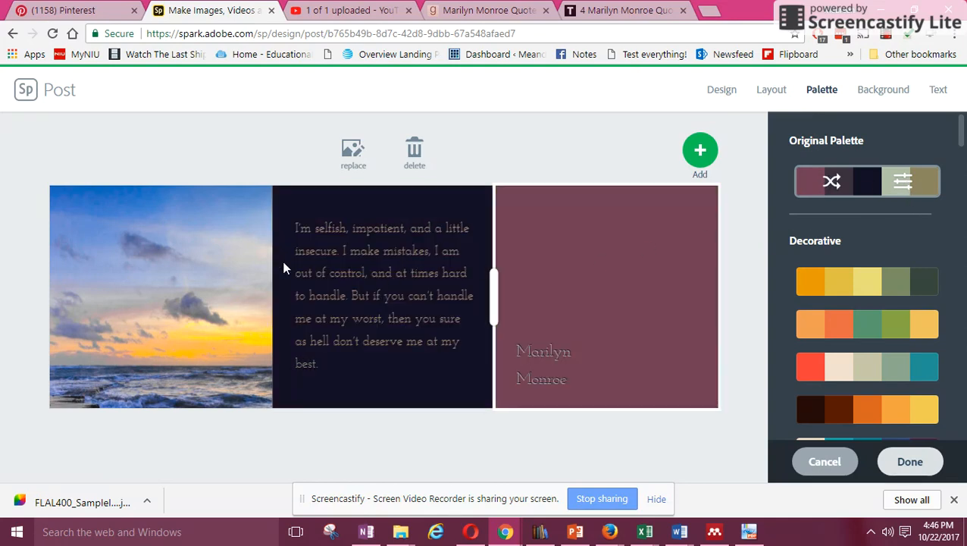
Step: Widen the navy quote column slightly into the maroon one and reposition "Marilyn Monroe" in the maroon column's lower-left corner
{"action": "left_click_drag", "start_coordinate": [494, 302], "coordinate": [570, 305]}
{"action": "left_click", "coordinate": [553, 354]}
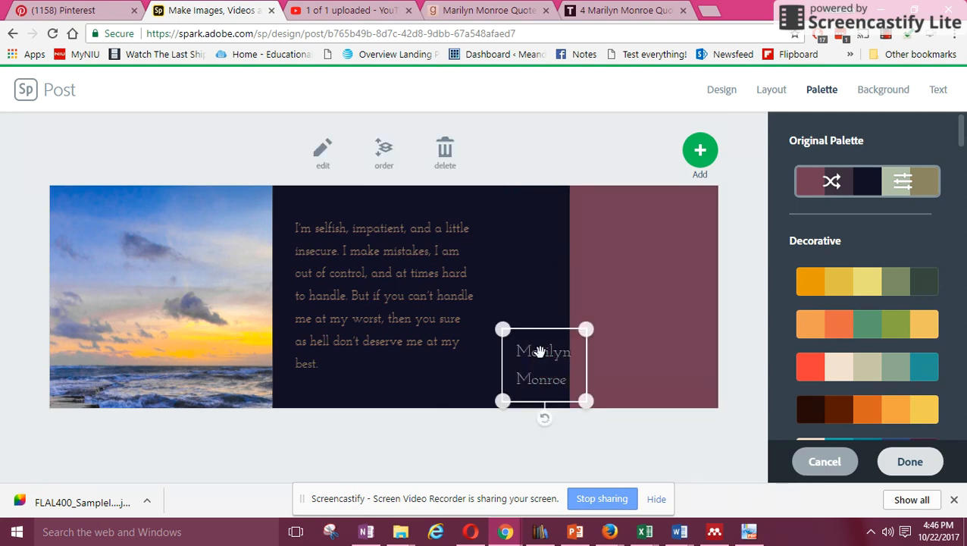
{"action": "left_click_drag", "start_coordinate": [557, 342], "coordinate": [618, 355]}
{"action": "left_click_drag", "start_coordinate": [569, 296], "coordinate": [515, 298]}
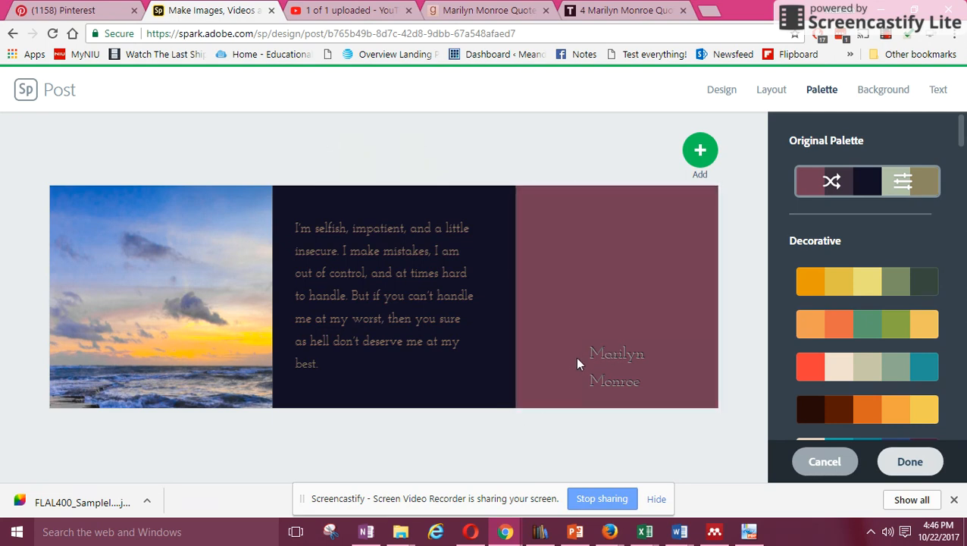
{"action": "left_click_drag", "start_coordinate": [618, 355], "coordinate": [578, 369]}
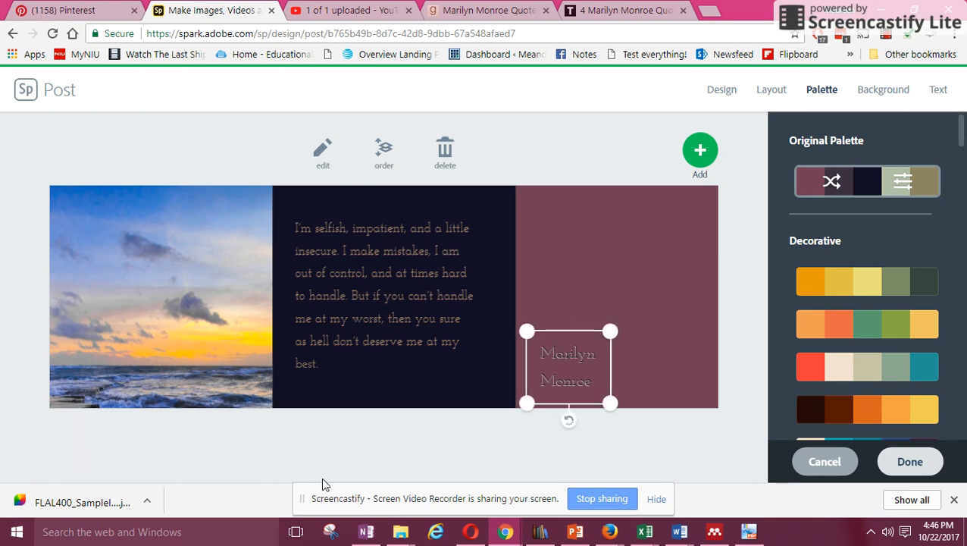
Step: Return to the projects overview and open the publish and share options for the Marilyn Monroe banner post
{"action": "left_click", "coordinate": [366, 454]}
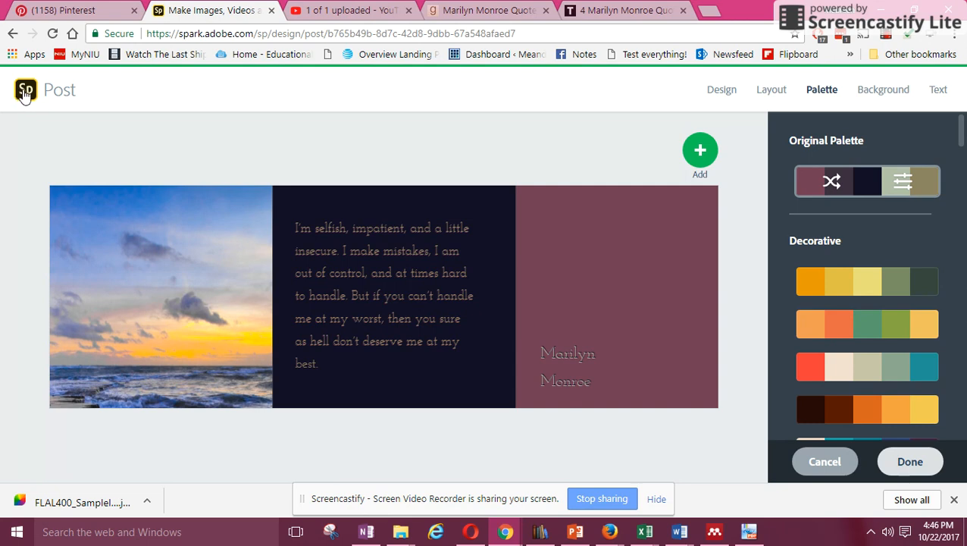
{"action": "left_click", "coordinate": [25, 91]}
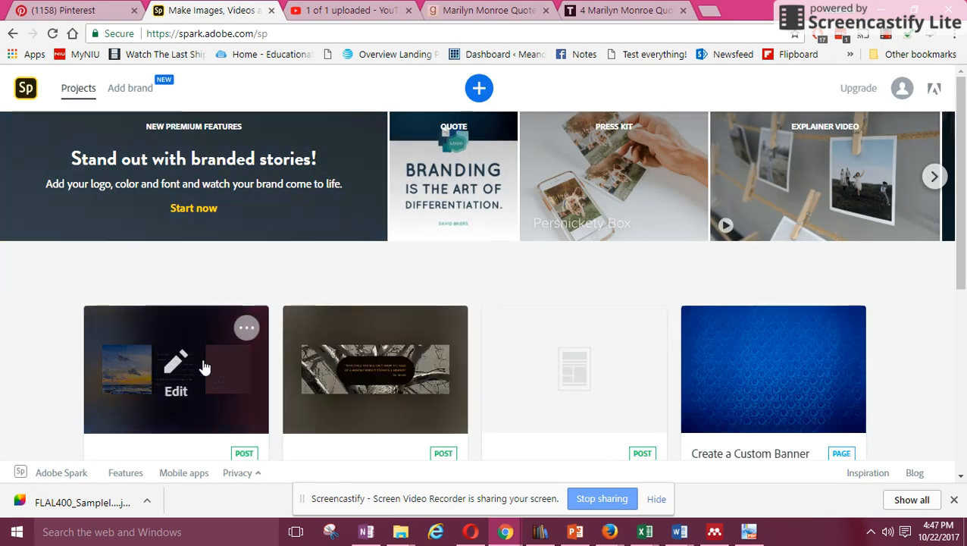
{"action": "scroll", "coordinate": [561, 350], "scroll_direction": "down", "scroll_amount": 2}
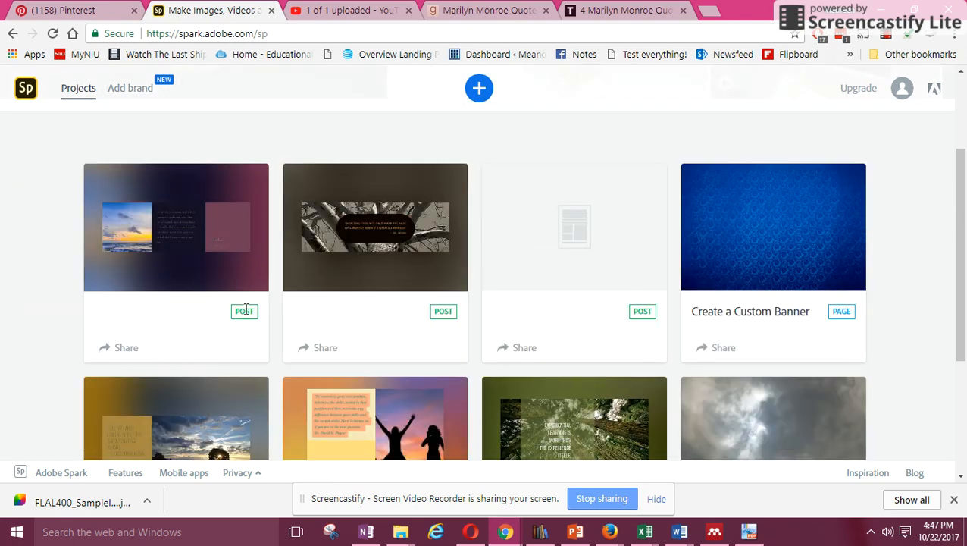
{"action": "left_click", "coordinate": [106, 350]}
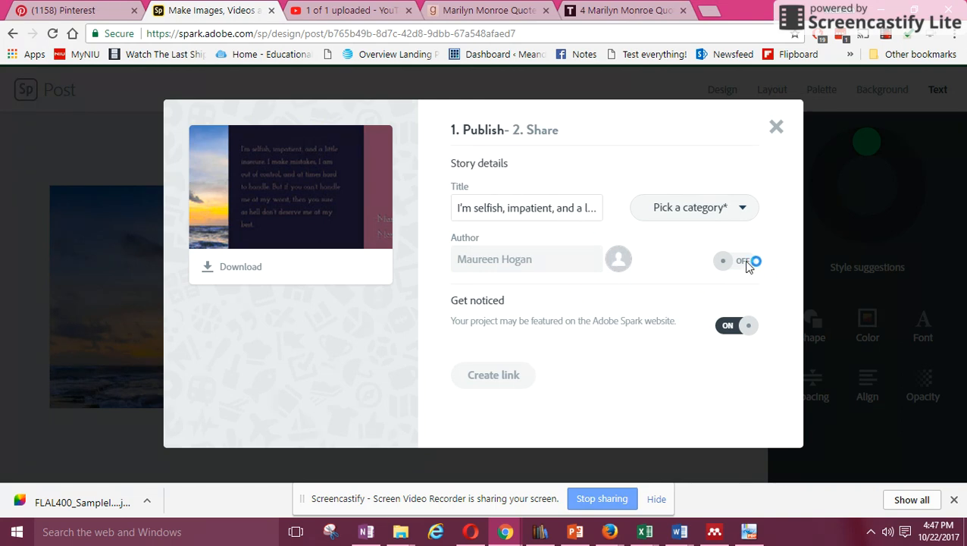
Step: View the available publishing categories without picking one, and try switching the Get noticed option off and back on
{"action": "left_click", "coordinate": [727, 213]}
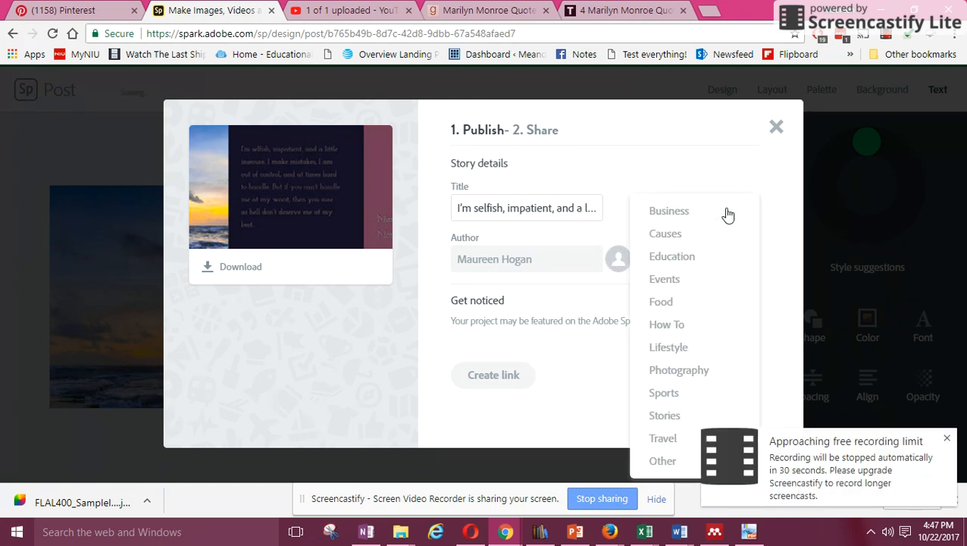
{"action": "left_click", "coordinate": [651, 131]}
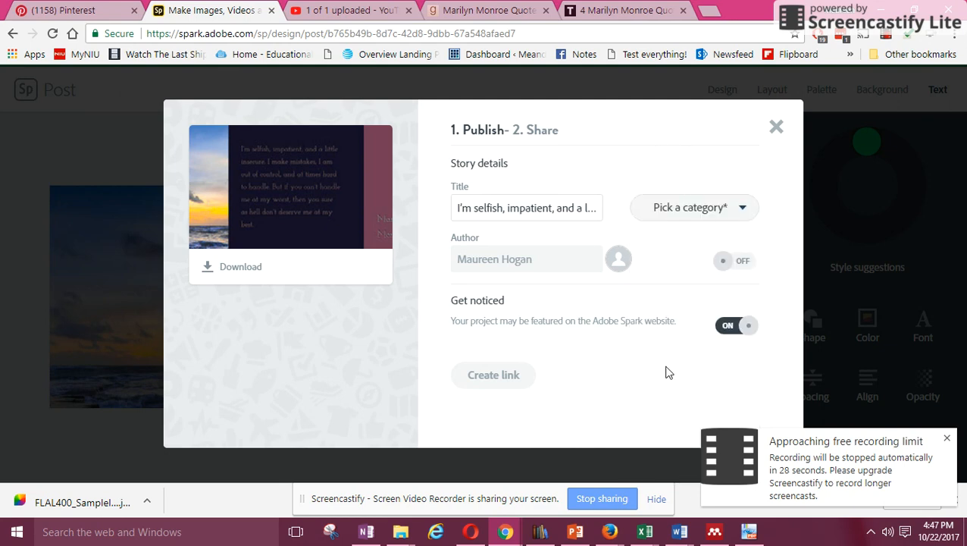
{"action": "left_click", "coordinate": [726, 331]}
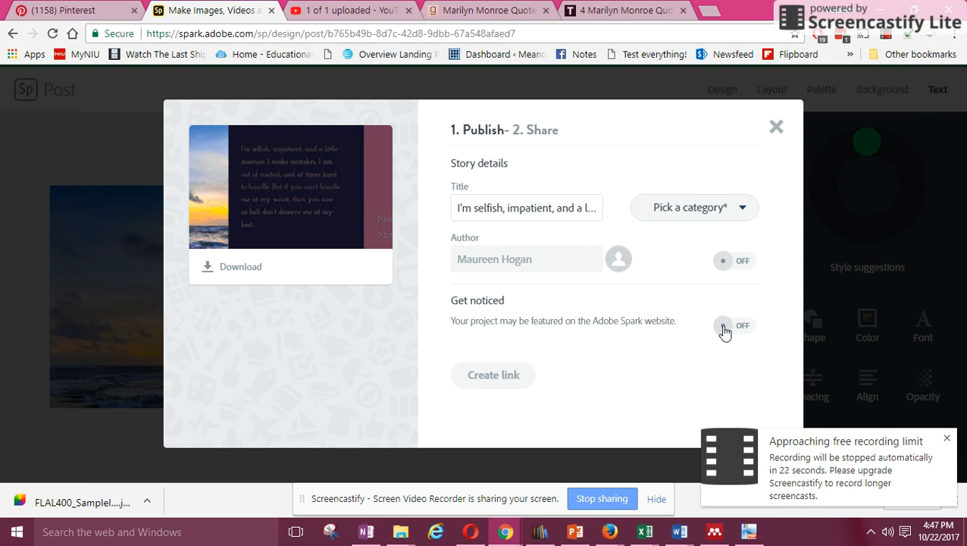
{"action": "left_click", "coordinate": [726, 330]}
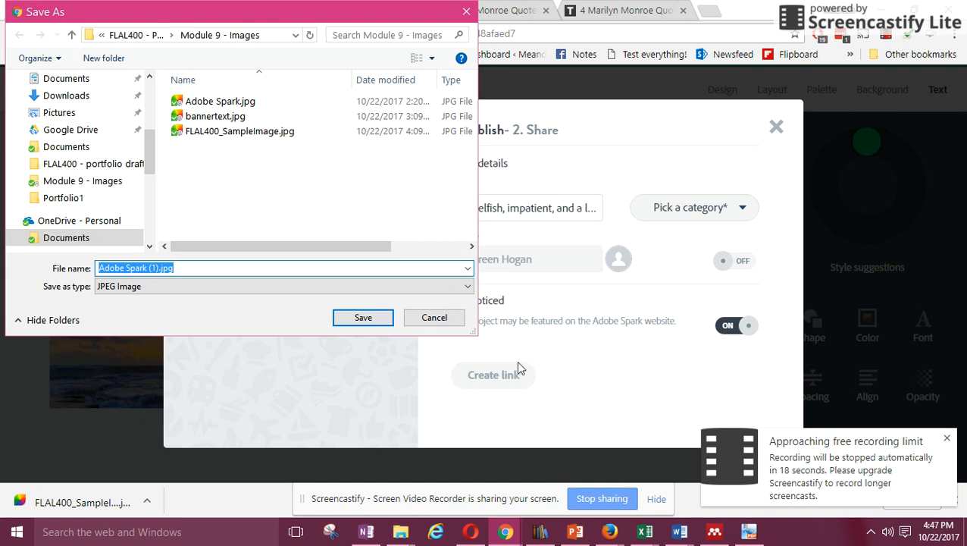
Step: Download the banner as the JPEG image "Adobe Spark (1).jpg" into the Module 9 - Images folder
{"action": "left_click", "coordinate": [358, 317]}
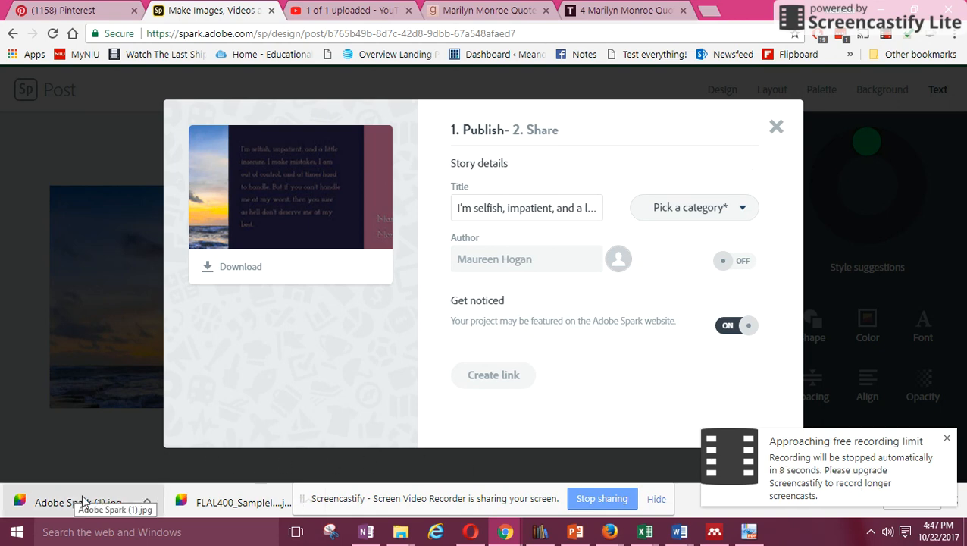
{"action": "left_click", "coordinate": [891, 36]}
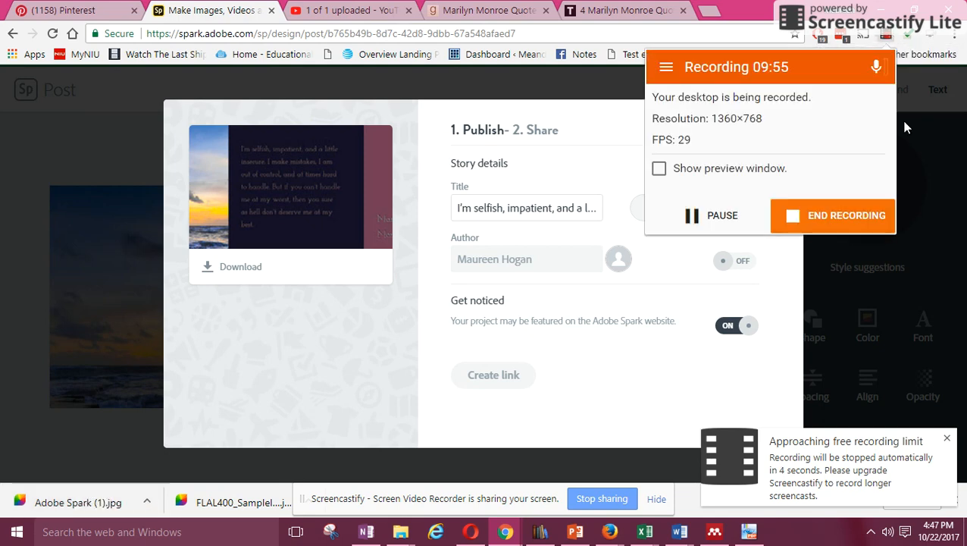